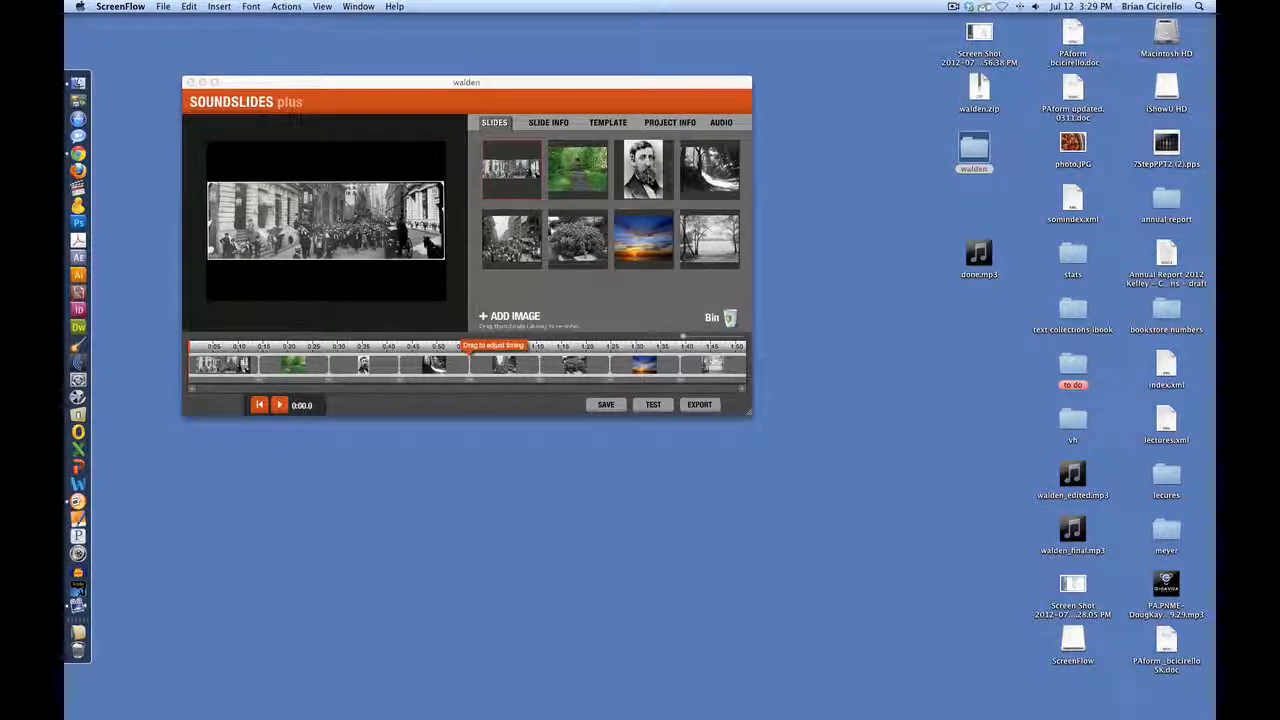
Step: Move the bearded man's portrait to the first slide position and play across the change to the second slide
{"action": "left_click", "coordinate": [649, 173]}
{"action": "left_click_drag", "start_coordinate": [649, 173], "coordinate": [521, 150]}
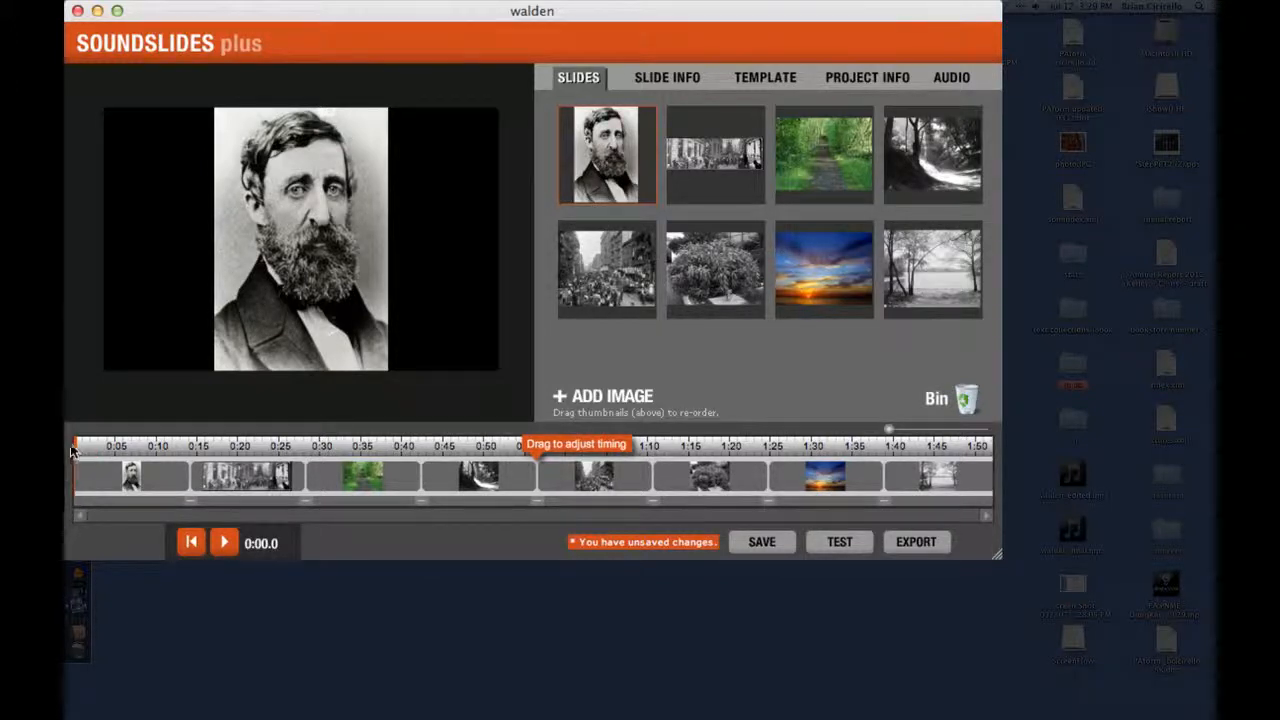
{"action": "key", "text": "space"}
{"action": "left_click", "coordinate": [183, 447]}
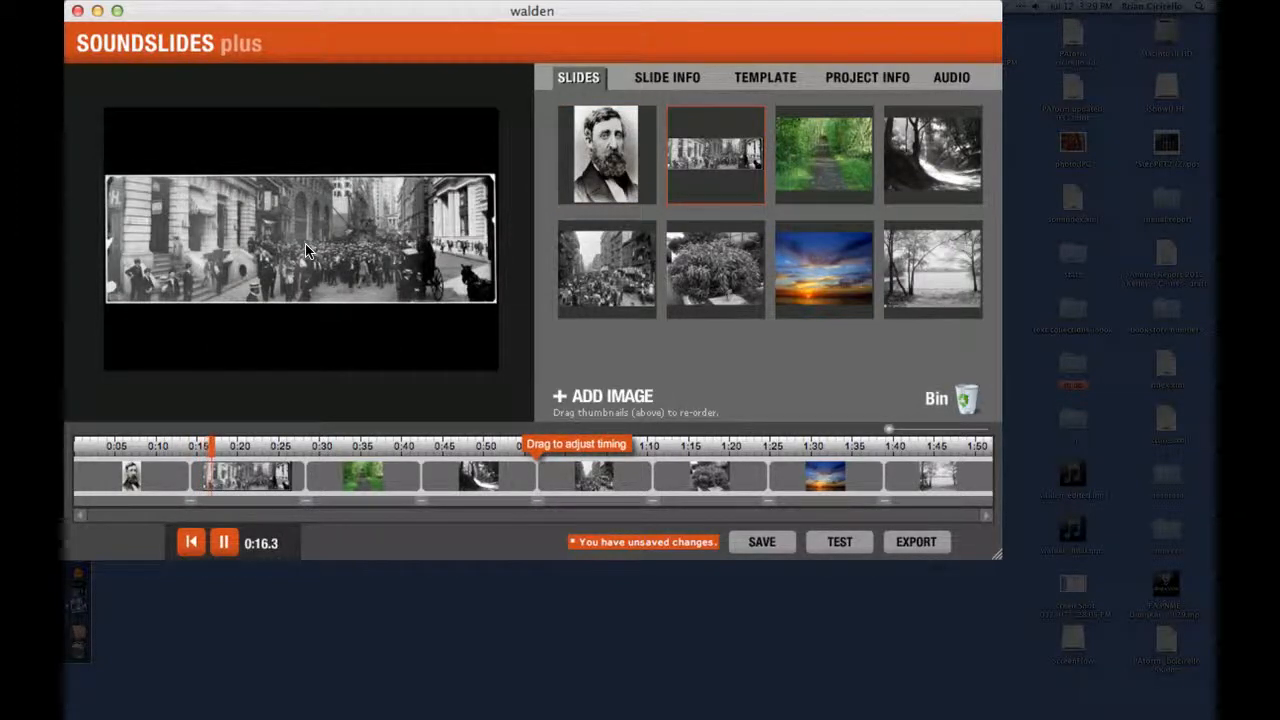
{"action": "key", "text": "space"}
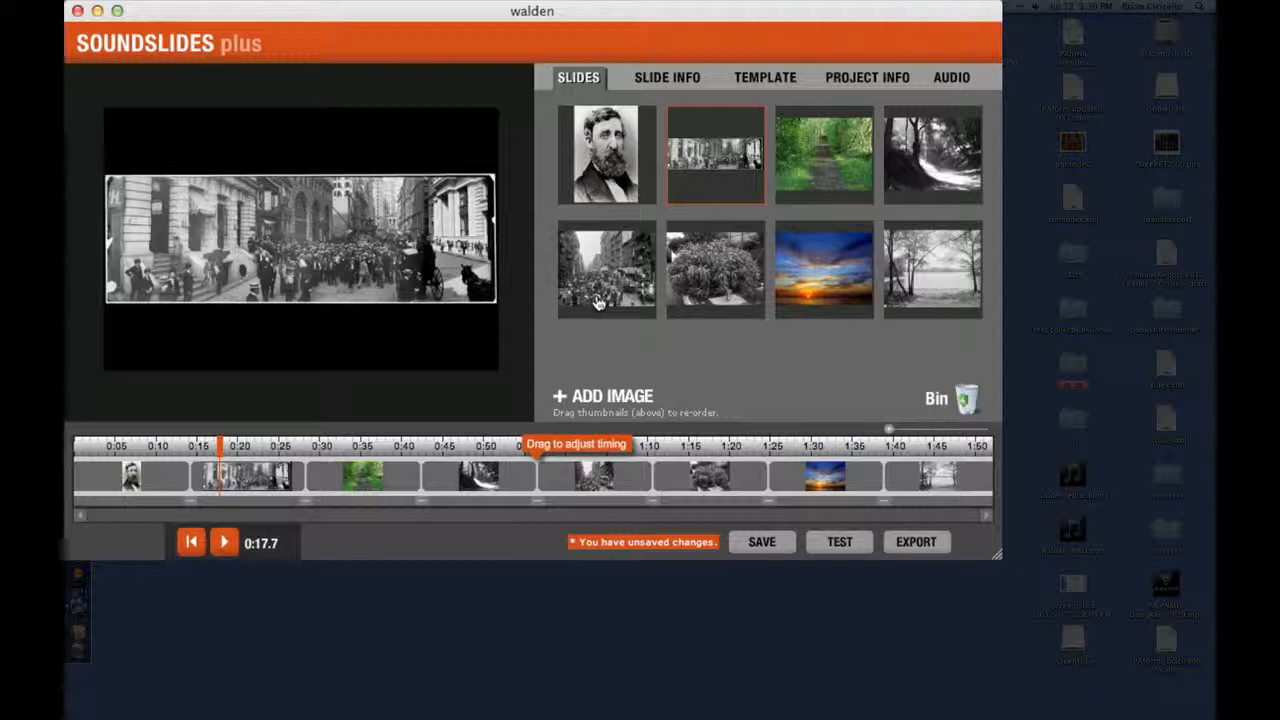
Step: Move the crowded tenement street photo to the second slide position and check the slides before and after it
{"action": "left_click_drag", "start_coordinate": [597, 303], "coordinate": [692, 184]}
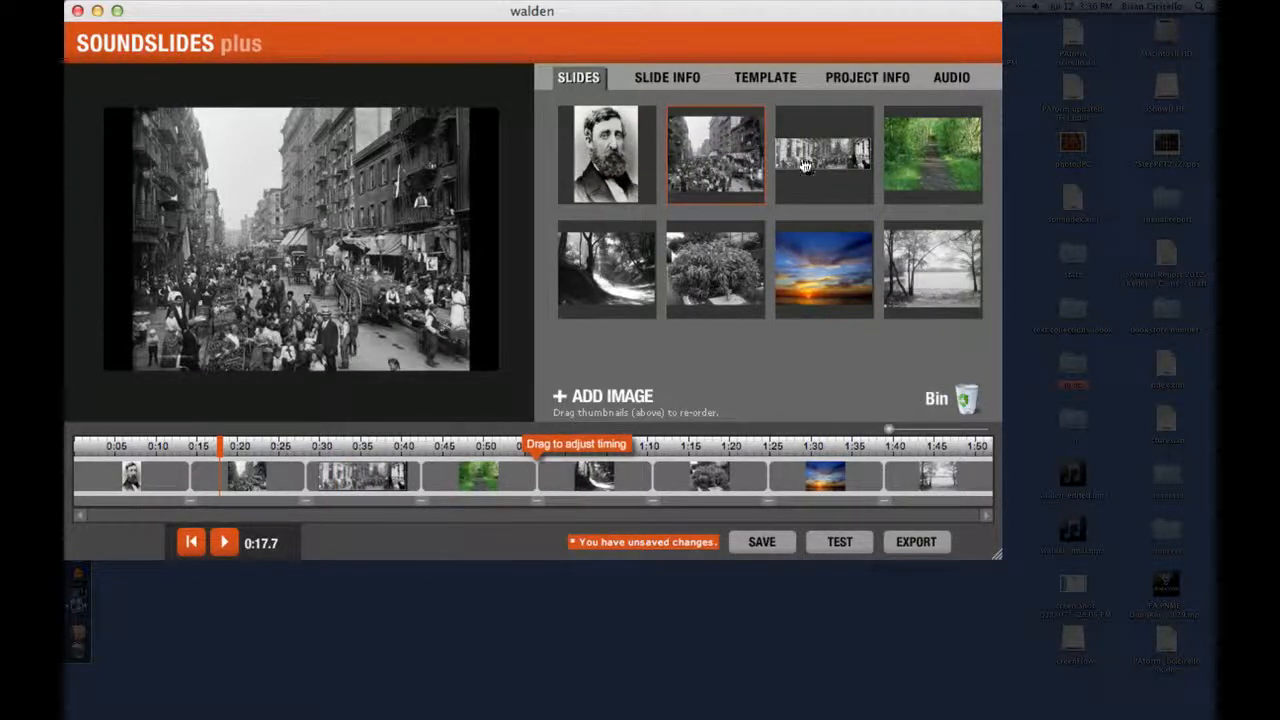
{"action": "left_click", "coordinate": [169, 455]}
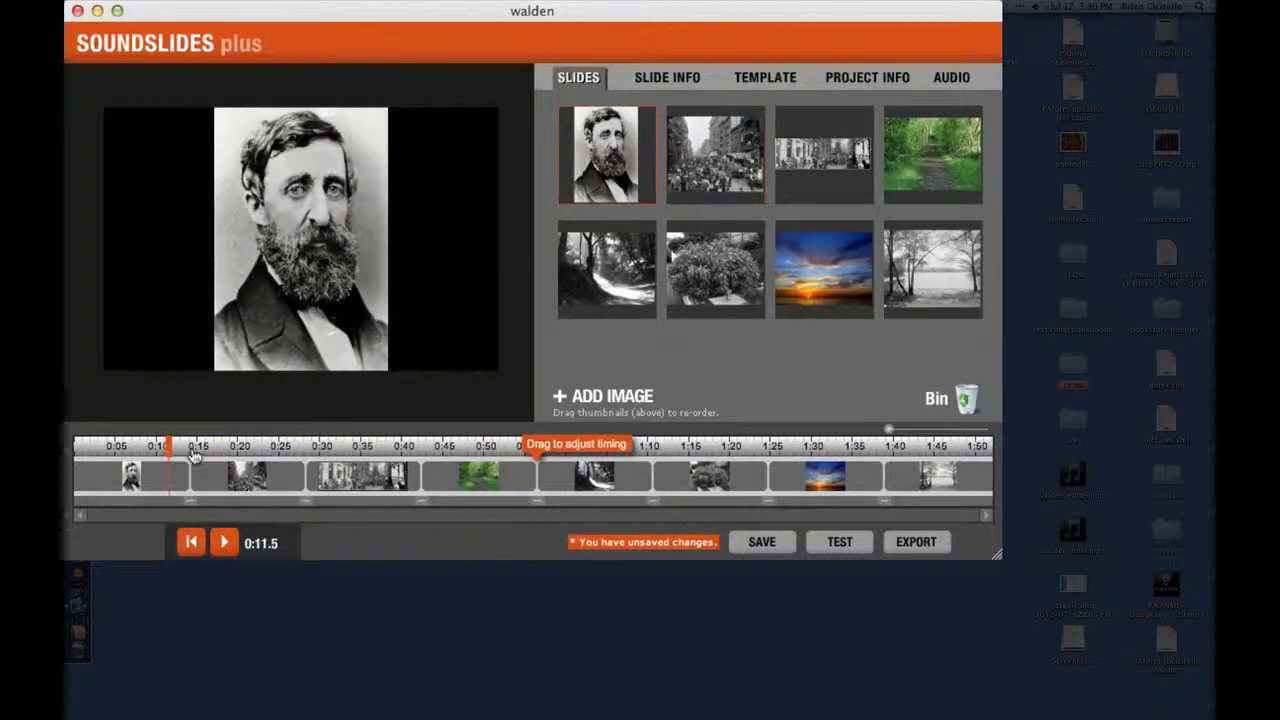
{"action": "left_click", "coordinate": [331, 464]}
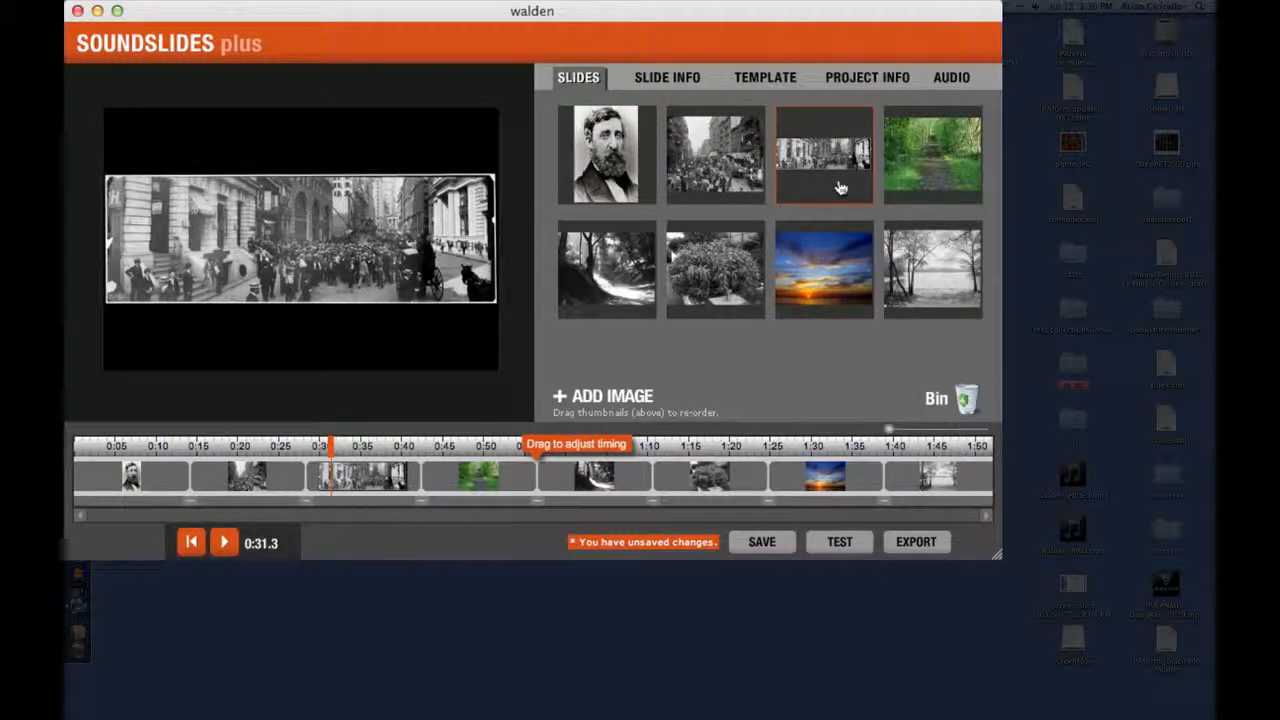
Step: Reorder the slides so the sunset comes last and the green path is sixth, and view the last and first slides
{"action": "left_click_drag", "start_coordinate": [862, 302], "coordinate": [940, 285]}
{"action": "left_click_drag", "start_coordinate": [930, 148], "coordinate": [728, 300]}
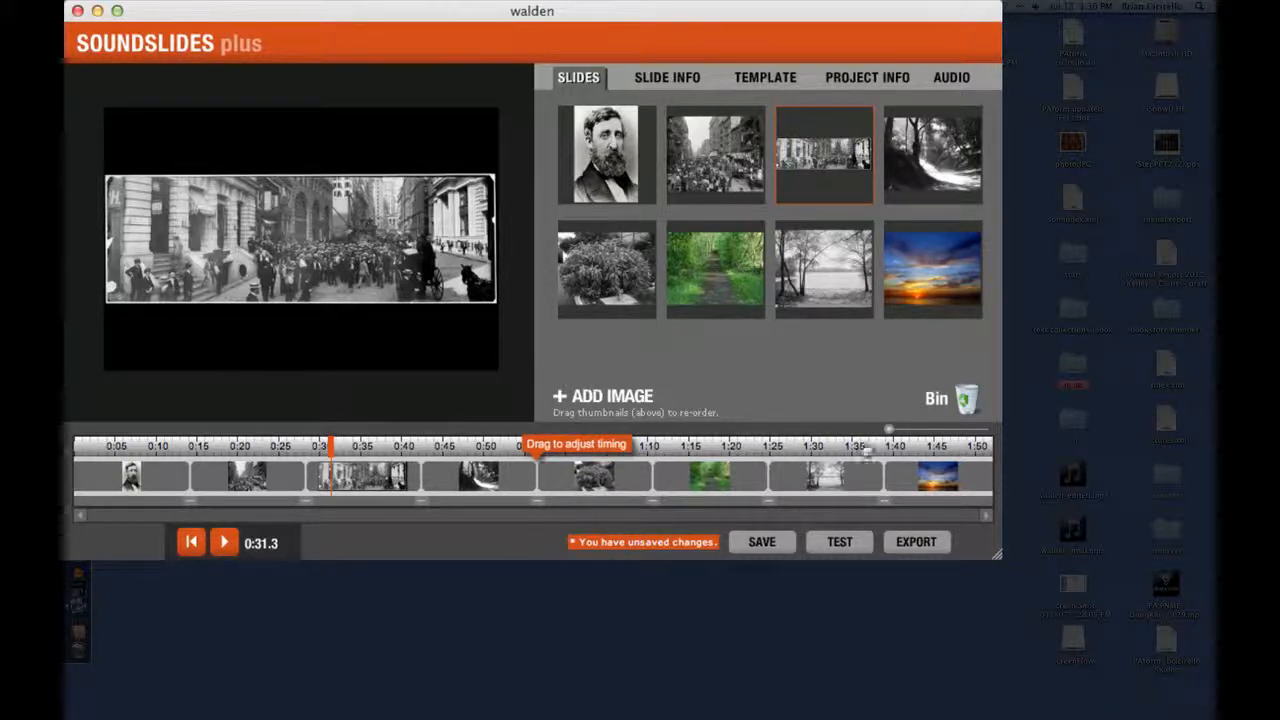
{"action": "left_click", "coordinate": [905, 446]}
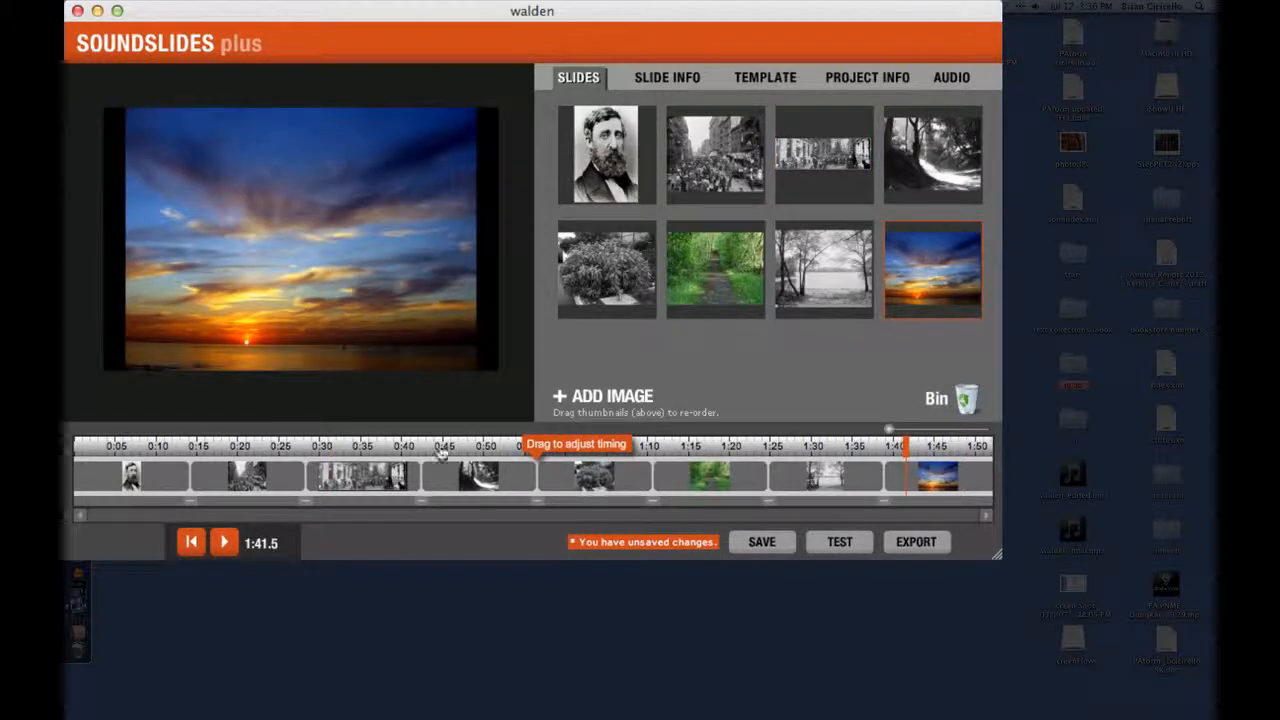
{"action": "left_click", "coordinate": [185, 448]}
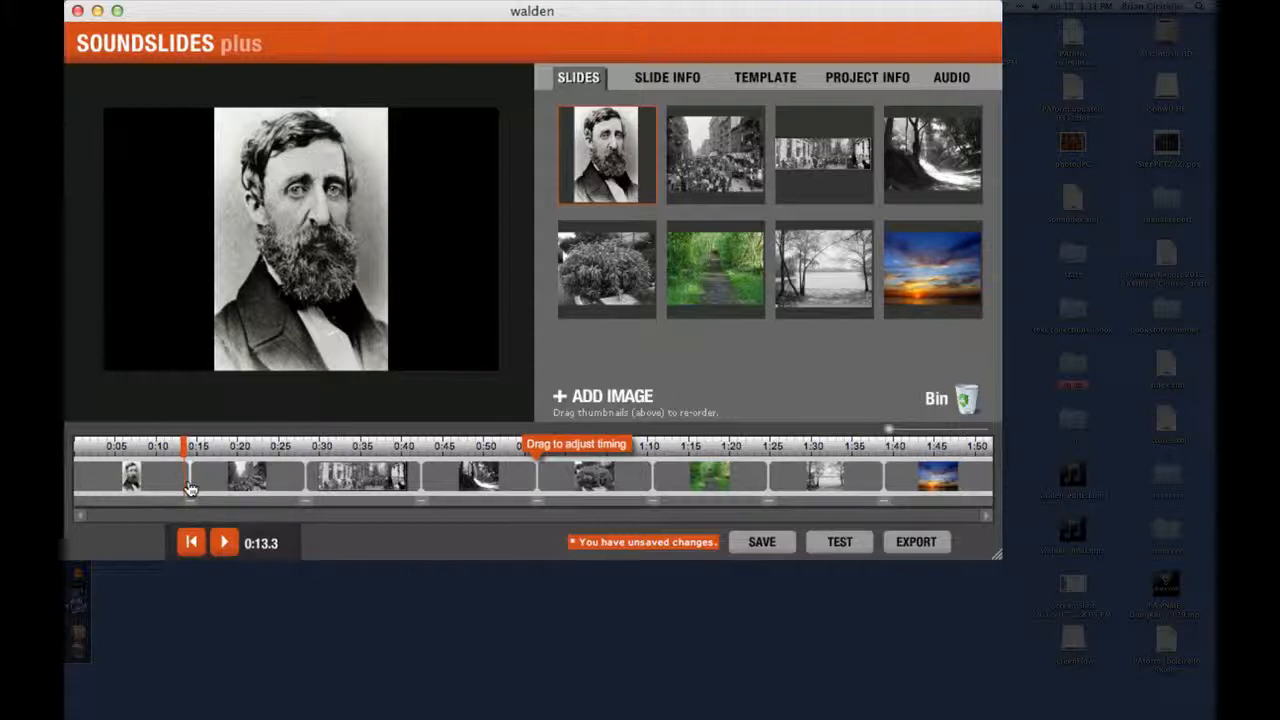
Step: Shorten the portrait slide so the crowded street slide starts at about 0:10.3, and play across the change
{"action": "left_click_drag", "start_coordinate": [189, 488], "coordinate": [213, 490]}
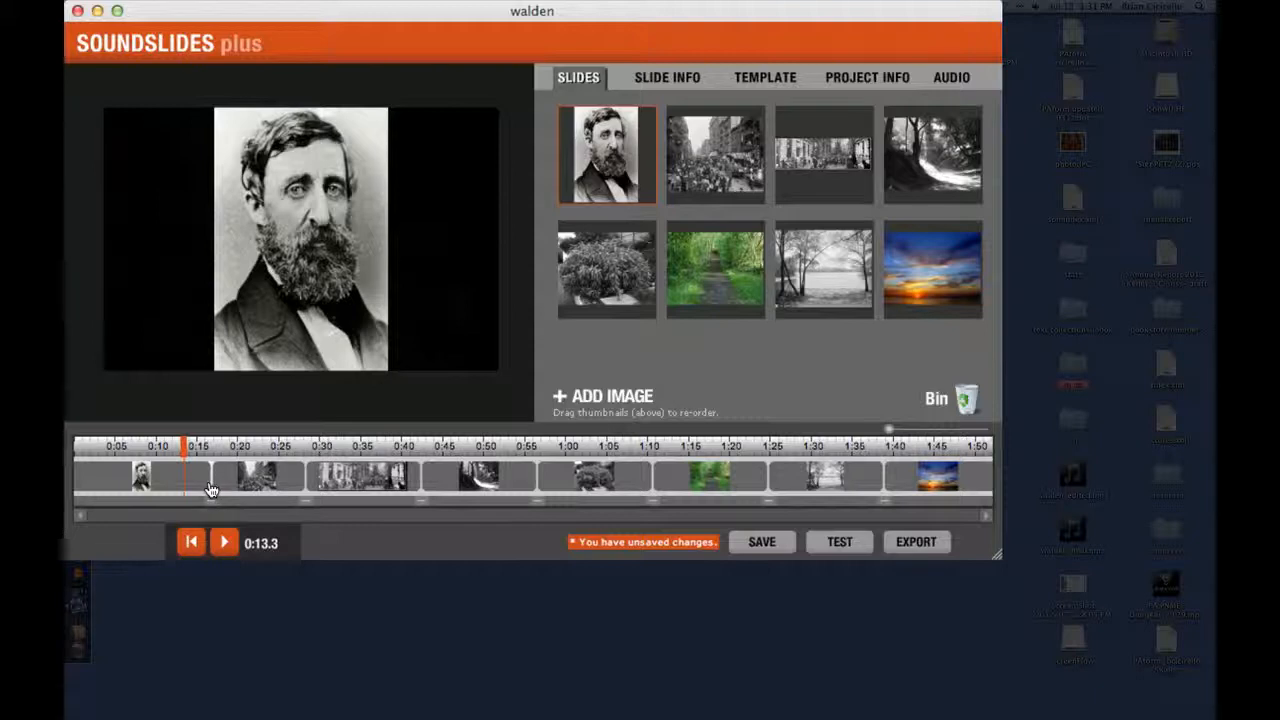
{"action": "left_click_drag", "start_coordinate": [212, 490], "coordinate": [158, 487]}
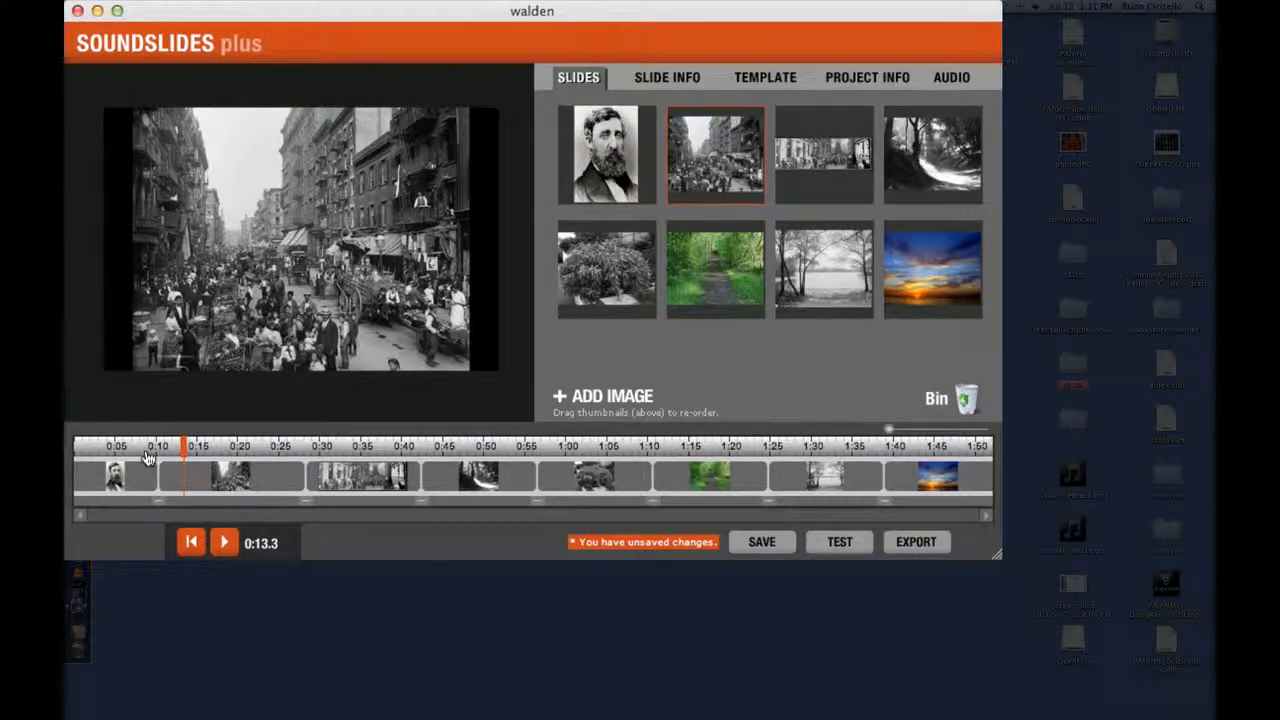
{"action": "left_click", "coordinate": [148, 450]}
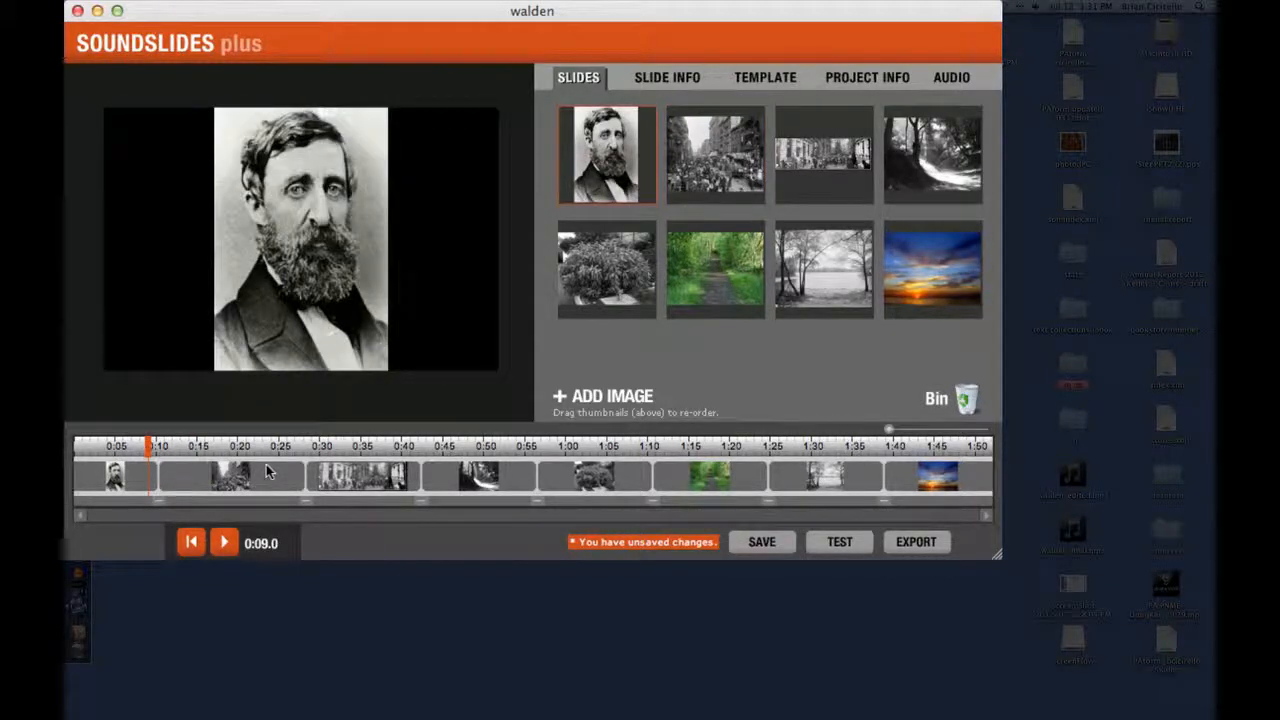
{"action": "key", "text": "space"}
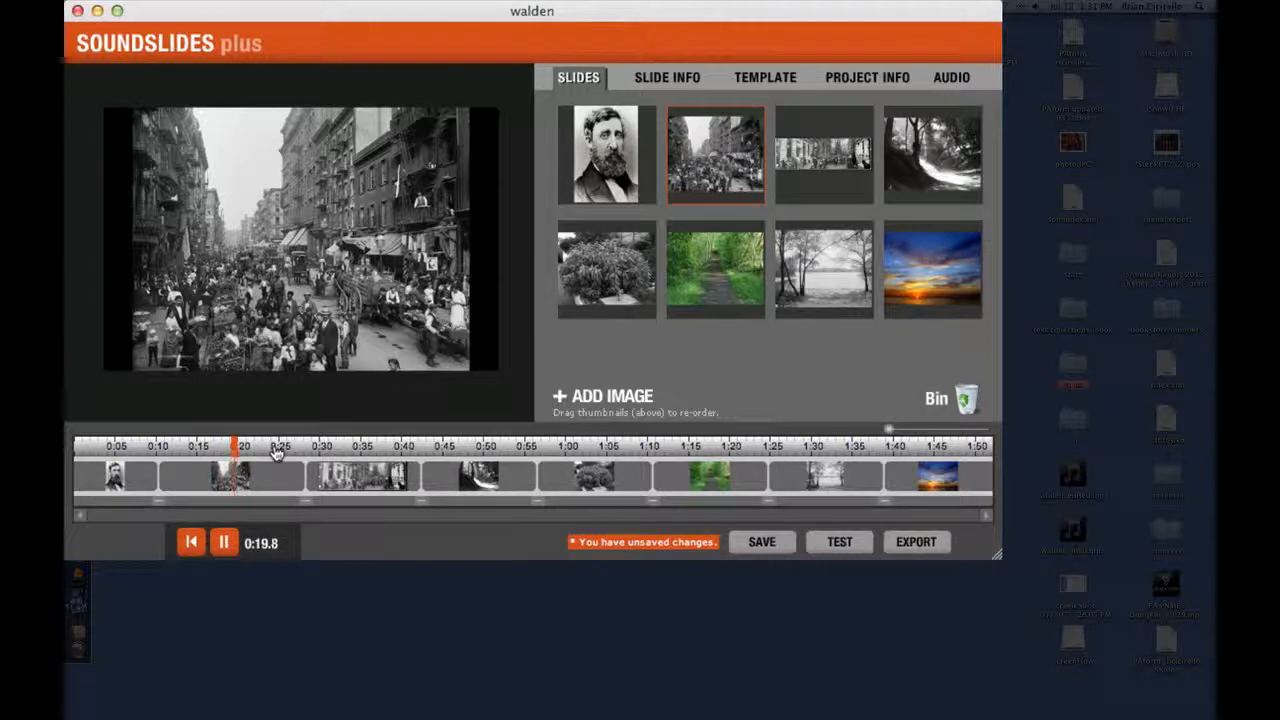
{"action": "key", "text": "space"}
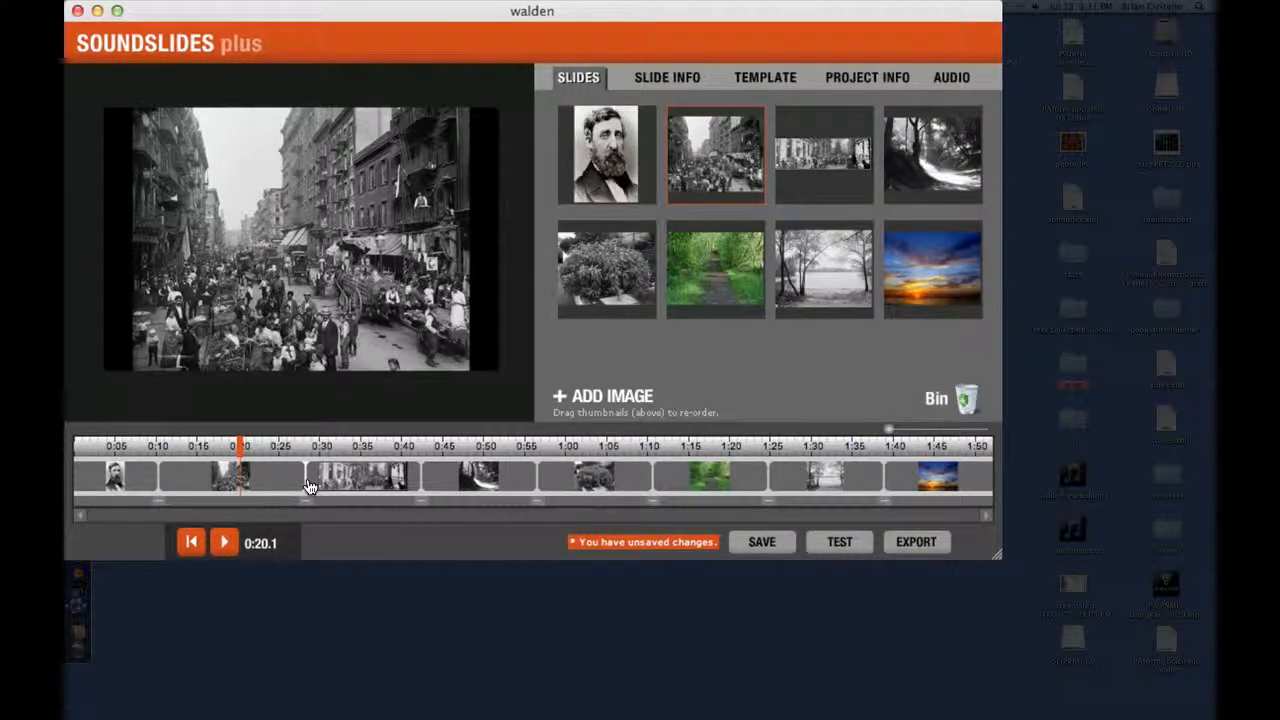
Step: Retime the panoramic street slide to run from about 0:20.7 to about 0:36.3 and play across its start
{"action": "left_click_drag", "start_coordinate": [310, 487], "coordinate": [259, 487]}
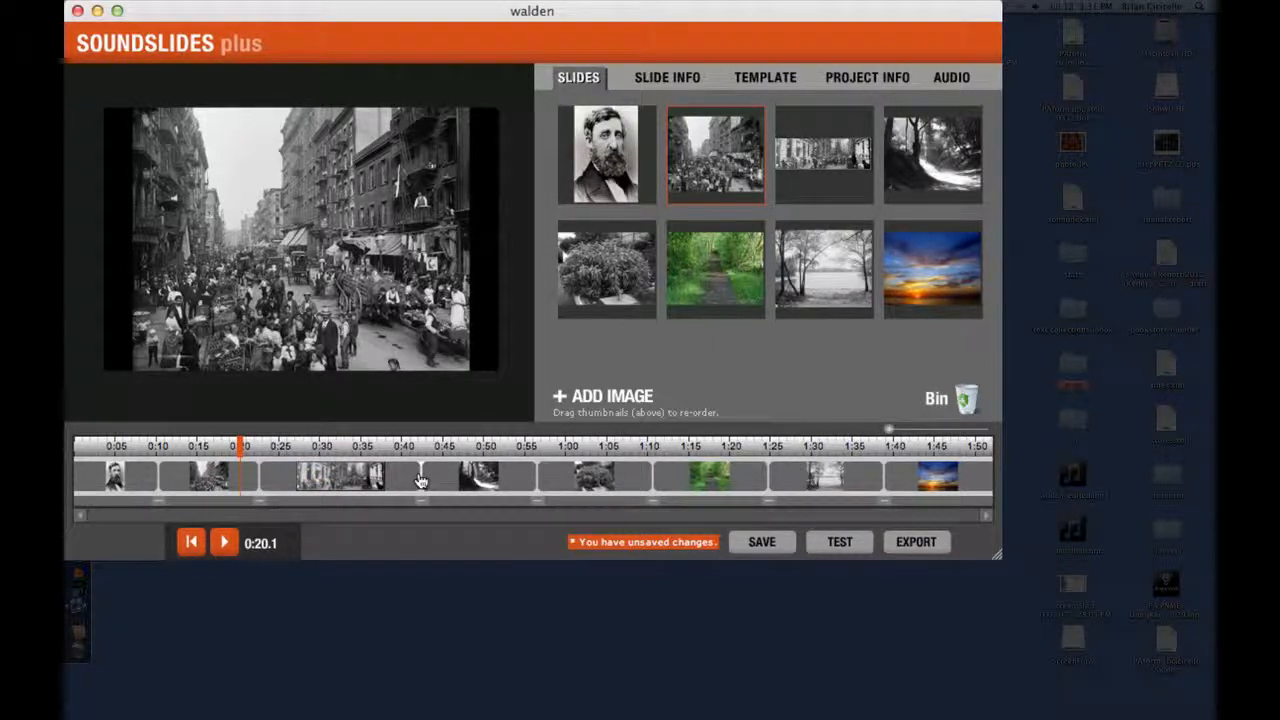
{"action": "left_click_drag", "start_coordinate": [420, 487], "coordinate": [375, 485]}
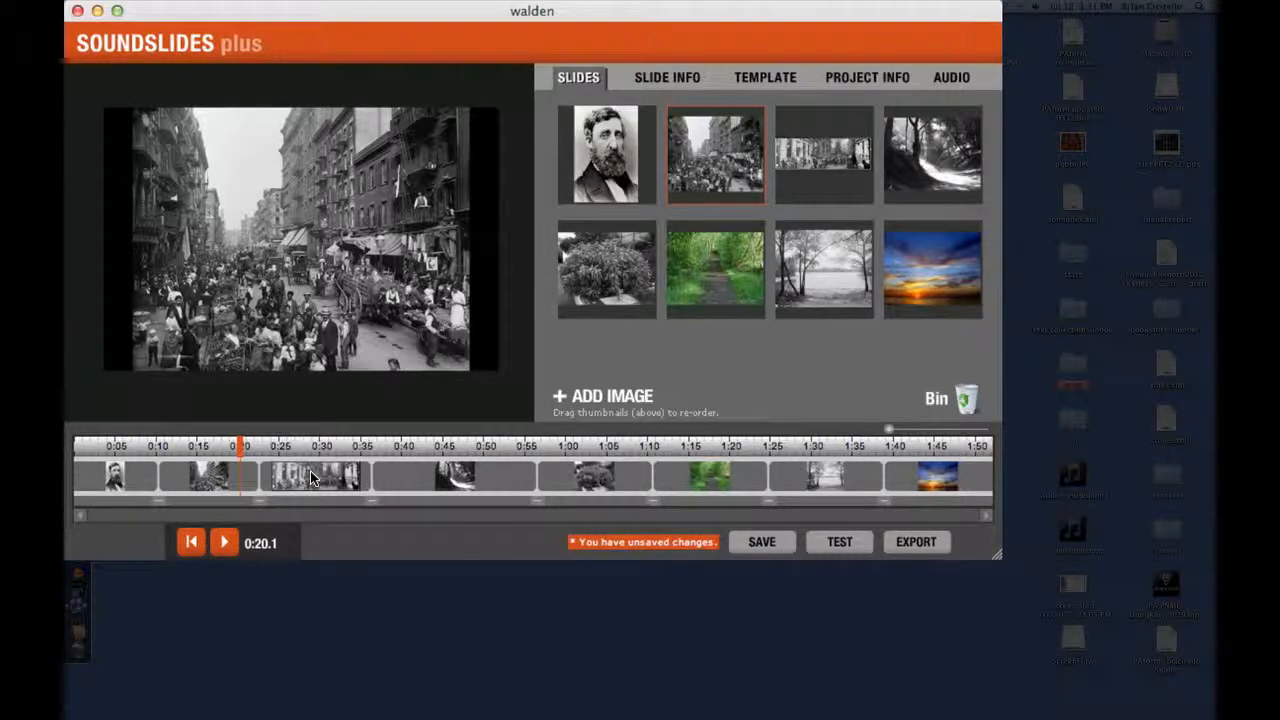
{"action": "mouse_move", "coordinate": [261, 487]}
{"action": "left_mouse_down"}
{"action": "mouse_move", "coordinate": [277, 486]}
{"action": "mouse_move", "coordinate": [245, 485]}
{"action": "left_mouse_up"}
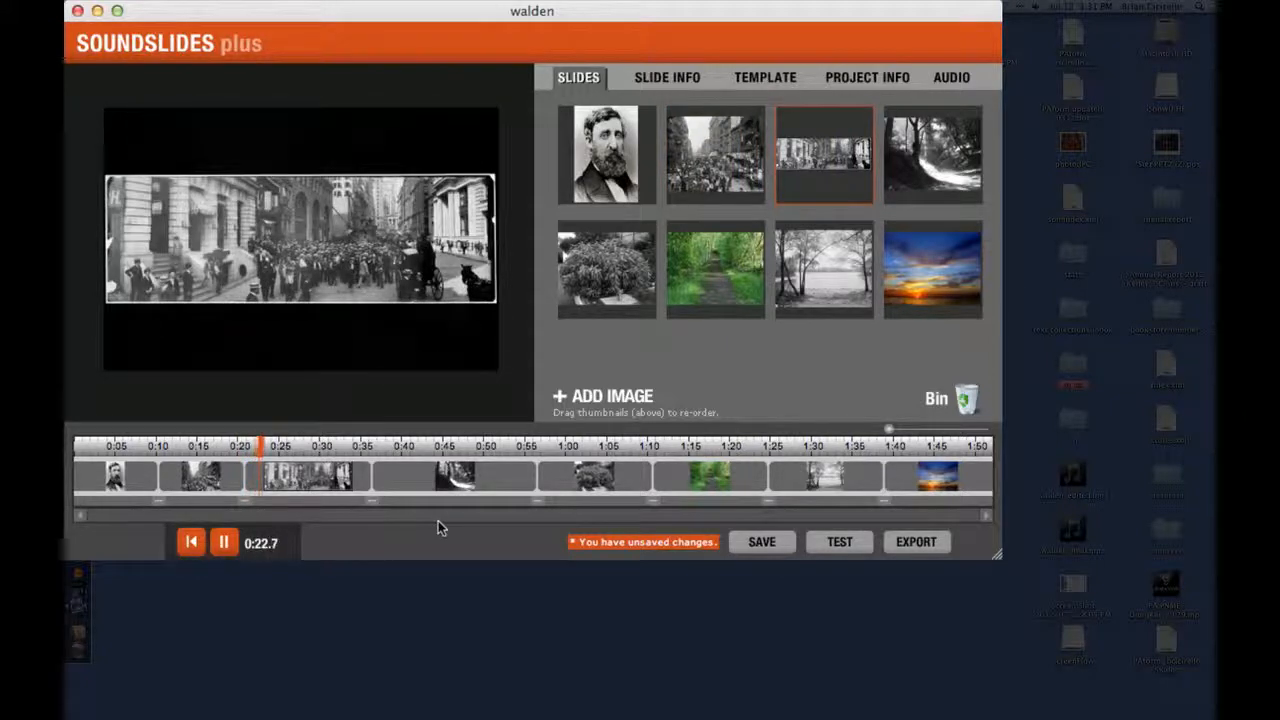
{"action": "key", "text": "space"}
{"action": "key", "text": "space"}
{"action": "key", "text": "space"}
Step: Set the crowded tenement street slide's in point to 0:12
{"action": "left_click", "coordinate": [715, 150]}
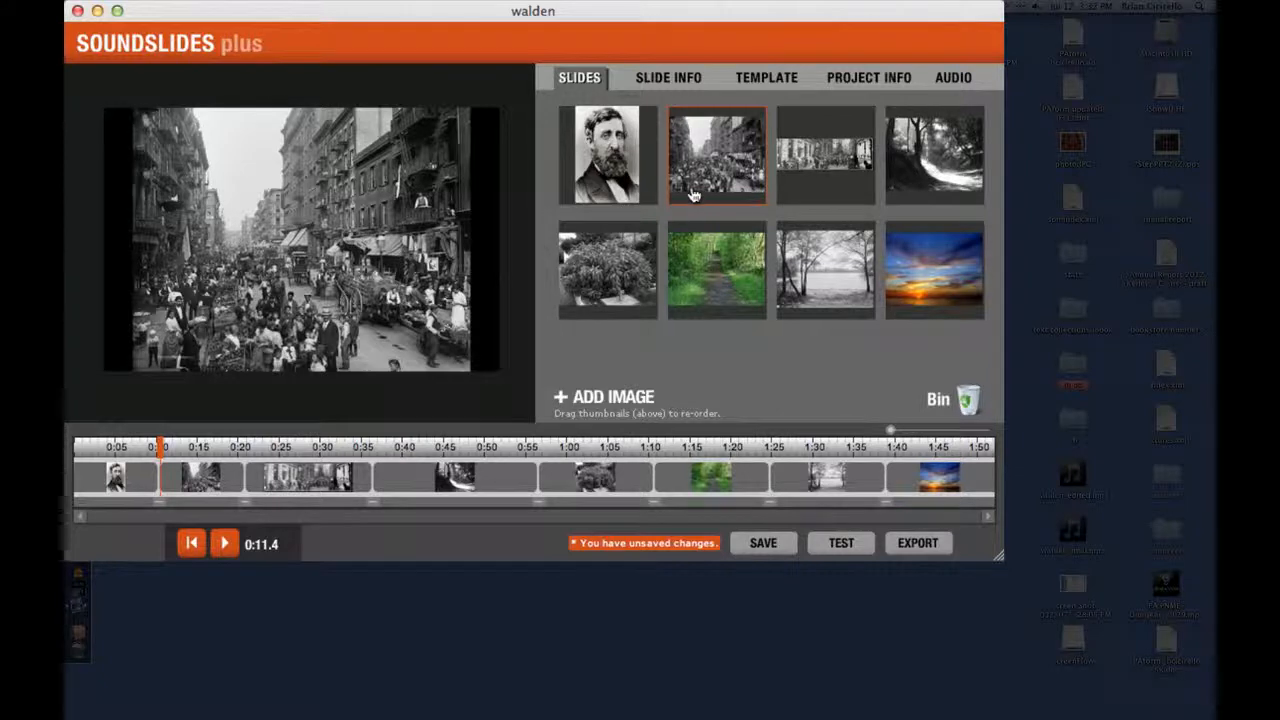
{"action": "left_click", "coordinate": [665, 79]}
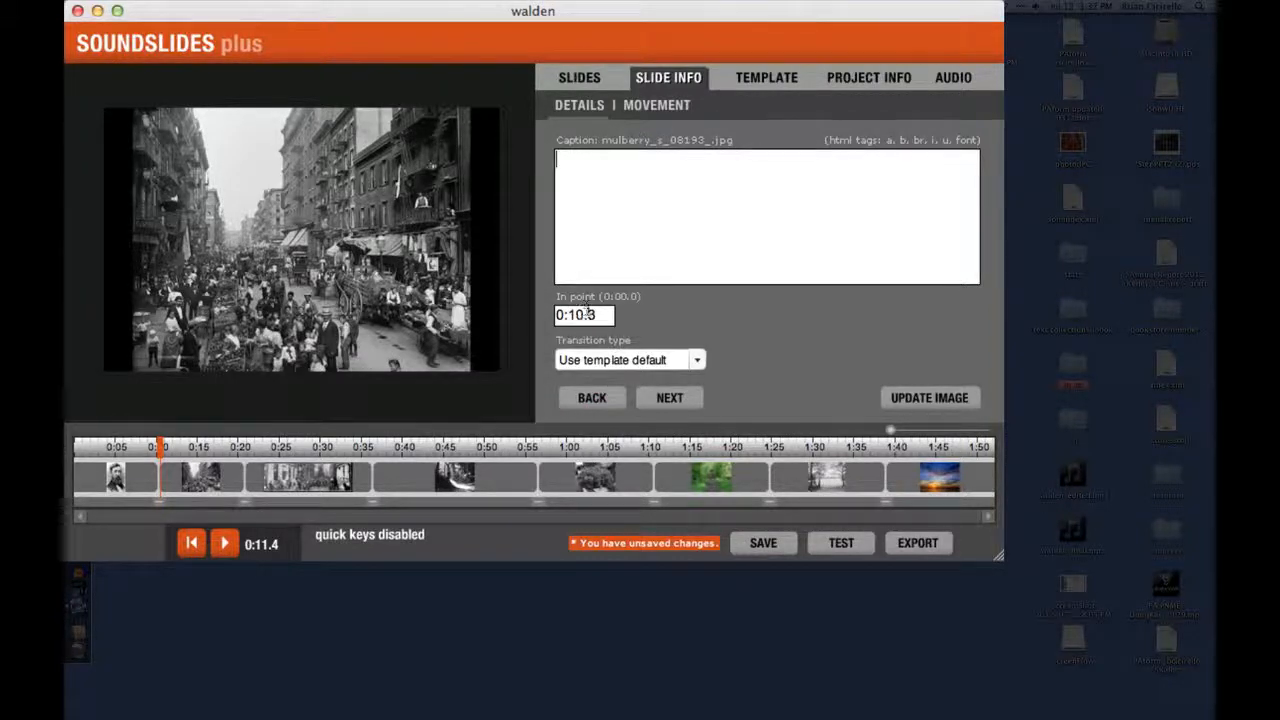
{"action": "left_click_drag", "start_coordinate": [597, 315], "coordinate": [590, 315]}
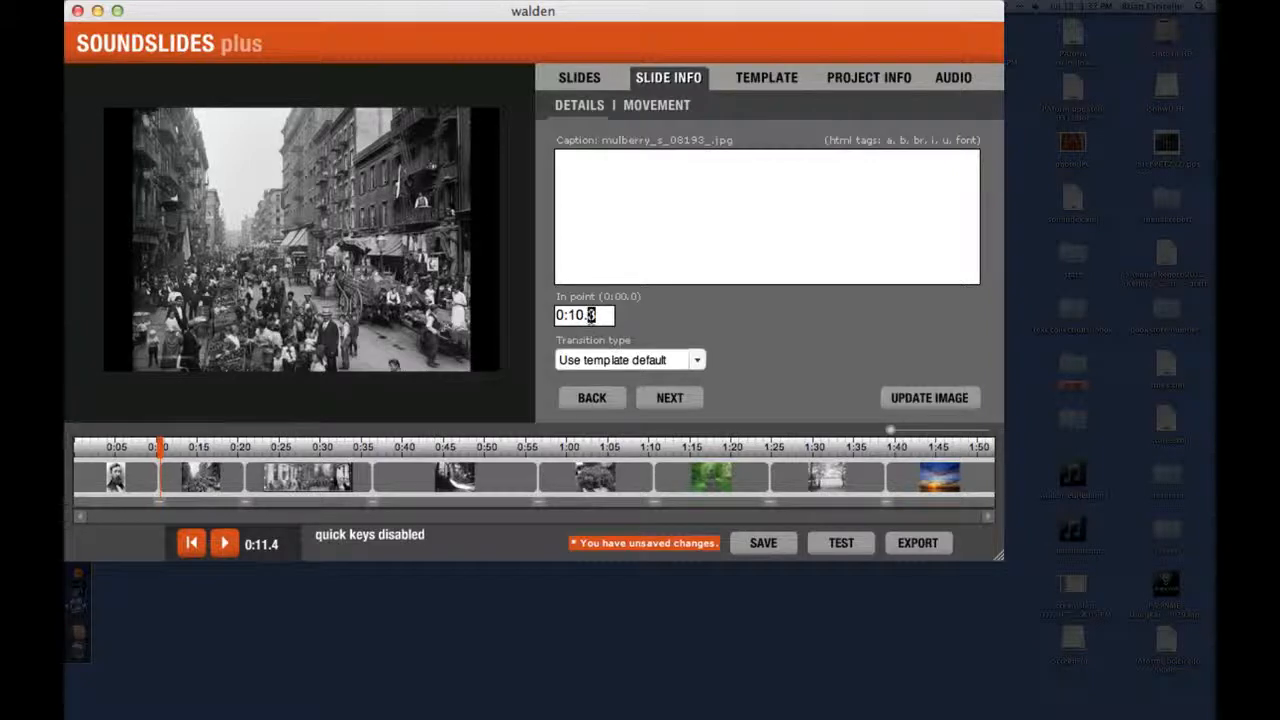
{"action": "left_click", "coordinate": [598, 316]}
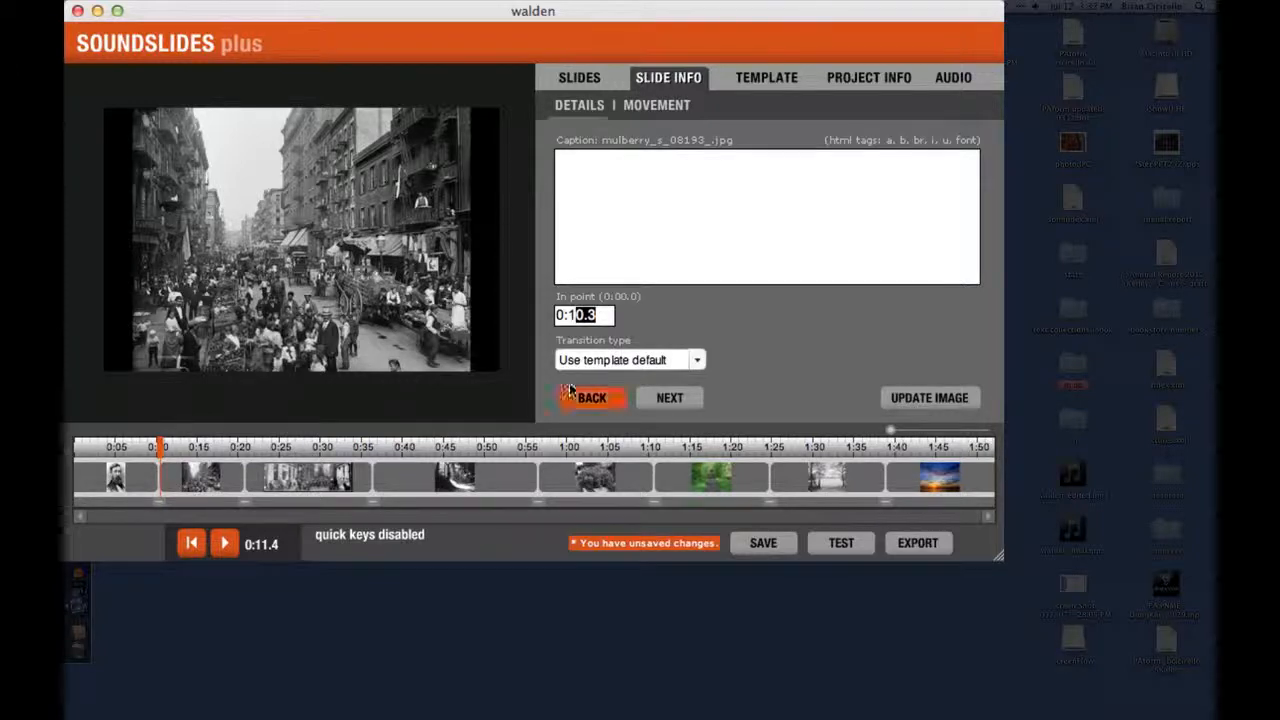
{"action": "type", "text": "2"}
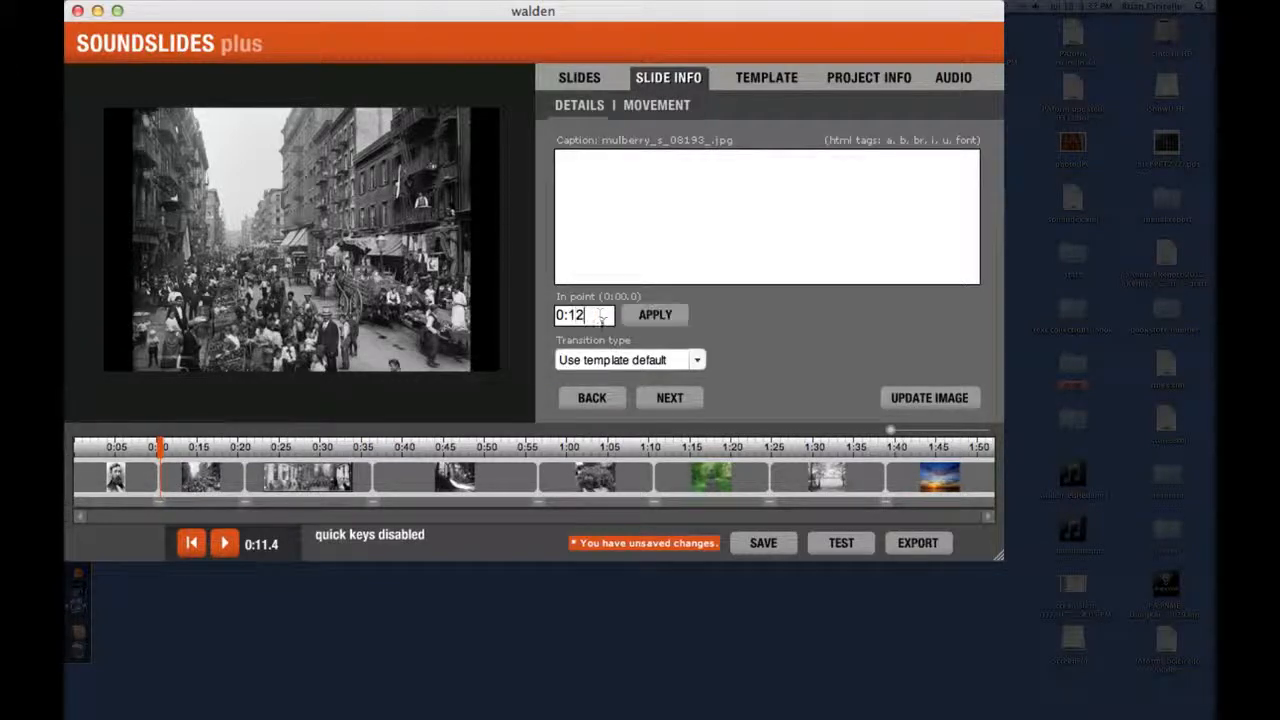
{"action": "left_click", "coordinate": [648, 322]}
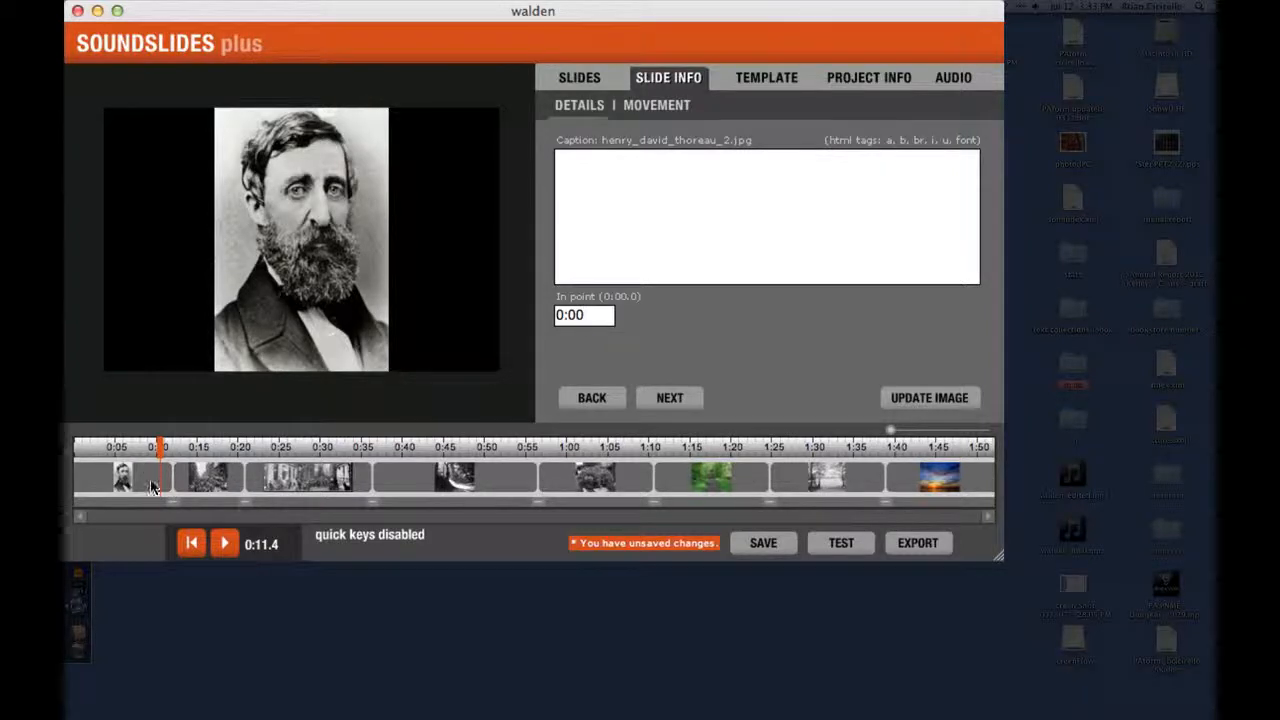
{"action": "left_click_drag", "start_coordinate": [170, 485], "coordinate": [170, 485]}
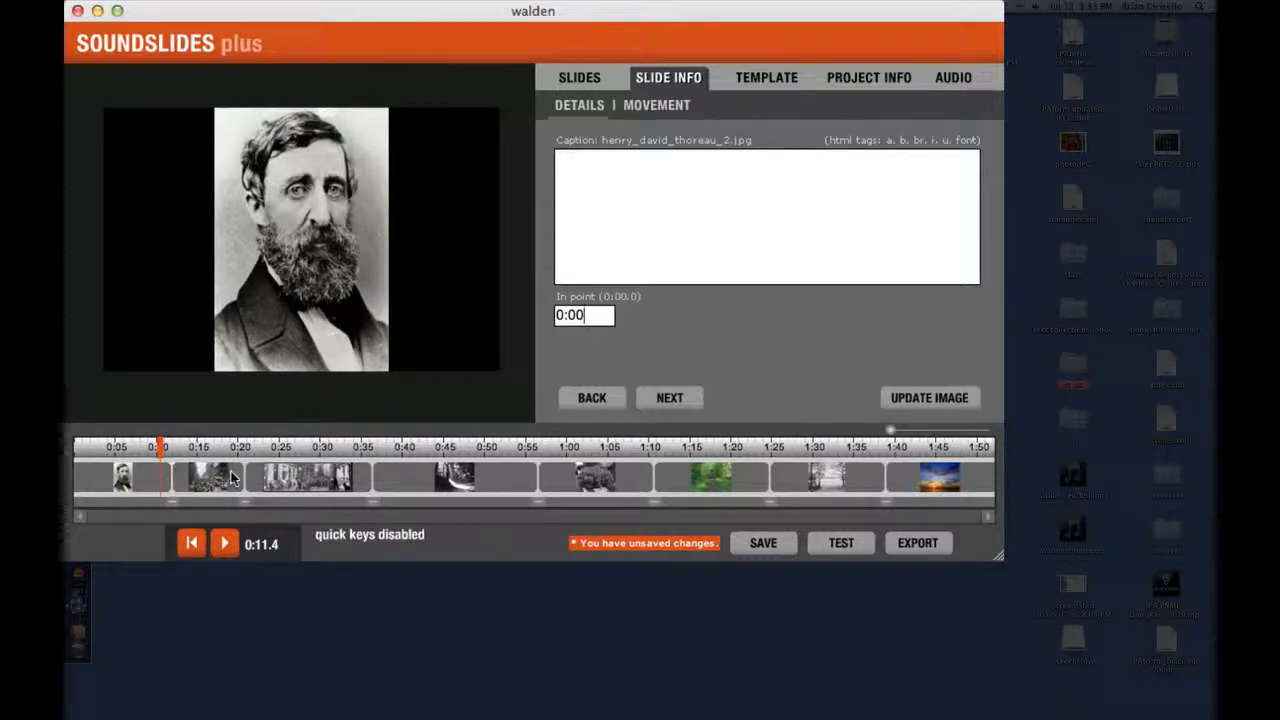
Step: Set the panoramic street slide's movement start frame to a vertically centred close-up of the buildings at the photo's left end
{"action": "left_click", "coordinate": [281, 486]}
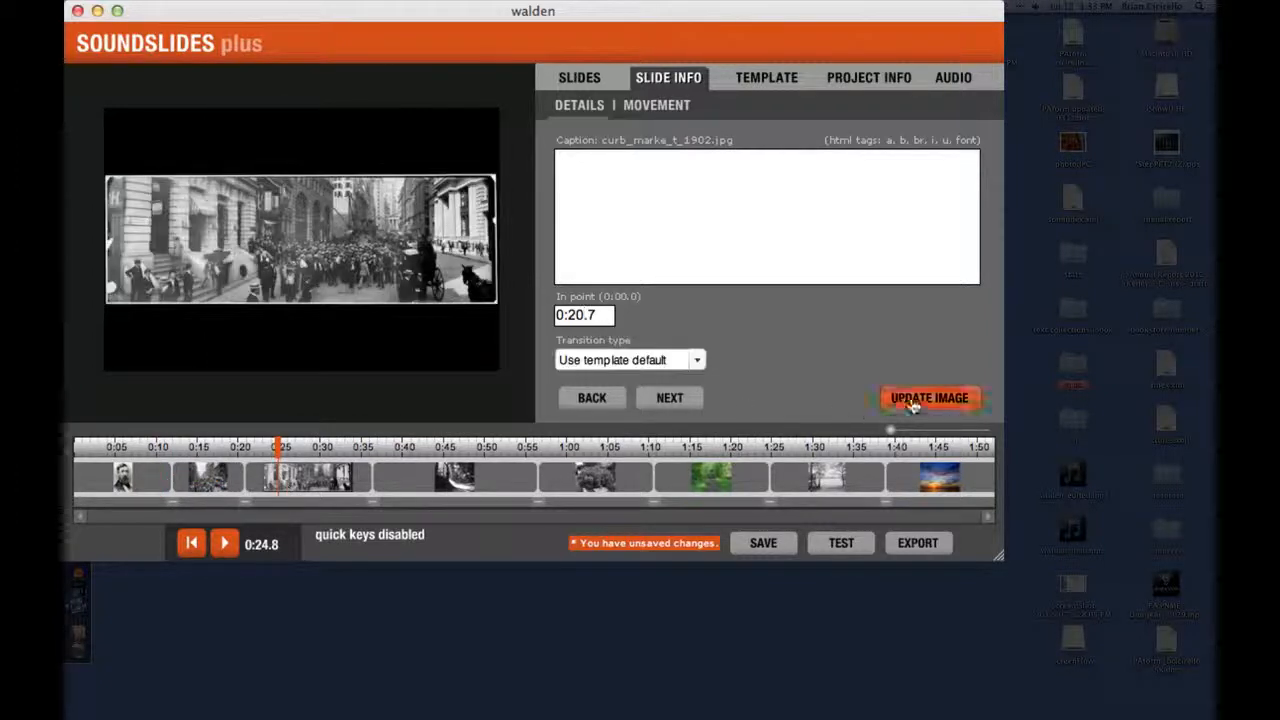
{"action": "left_click", "coordinate": [663, 403]}
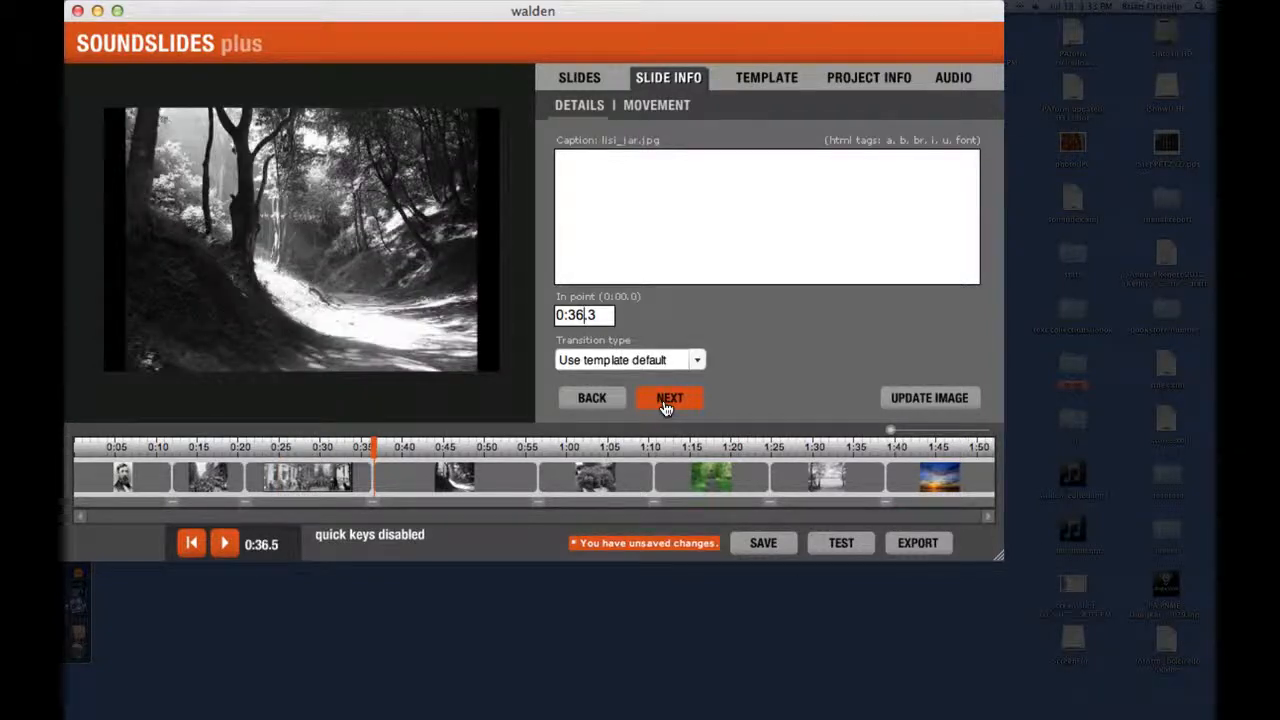
{"action": "left_click", "coordinate": [582, 404]}
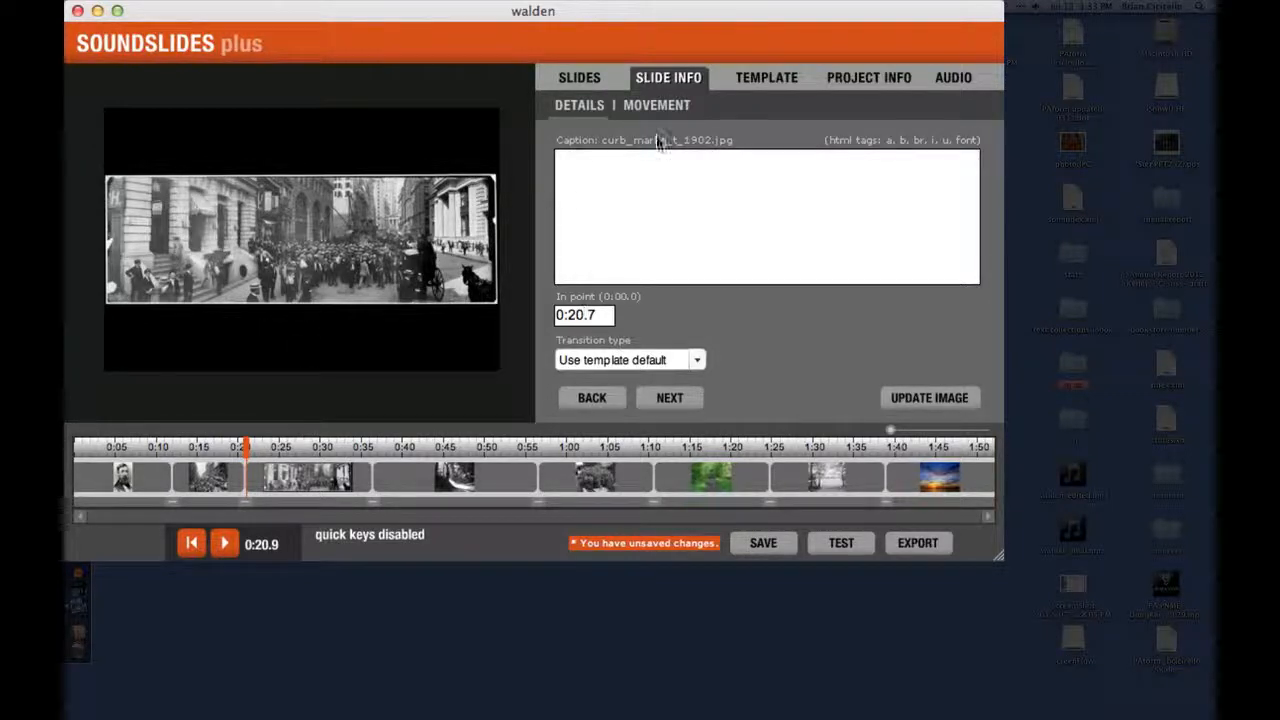
{"action": "left_click", "coordinate": [656, 106]}
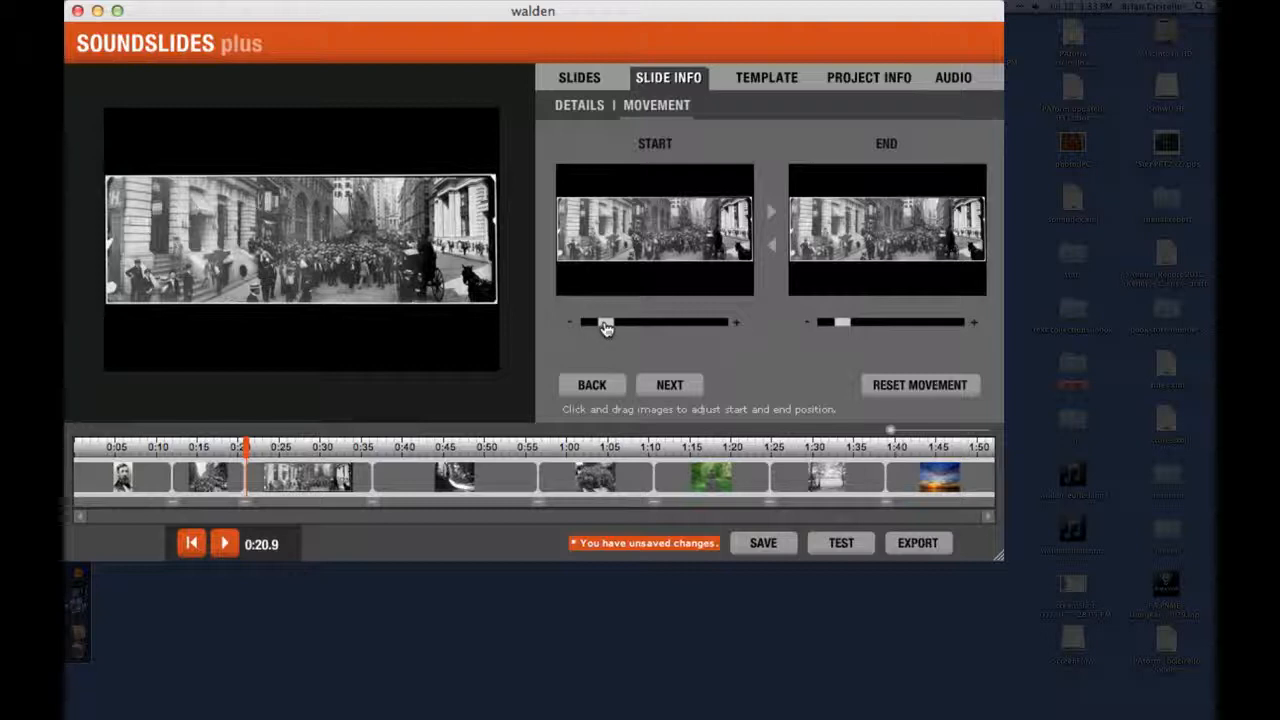
{"action": "left_click_drag", "start_coordinate": [604, 327], "coordinate": [680, 337]}
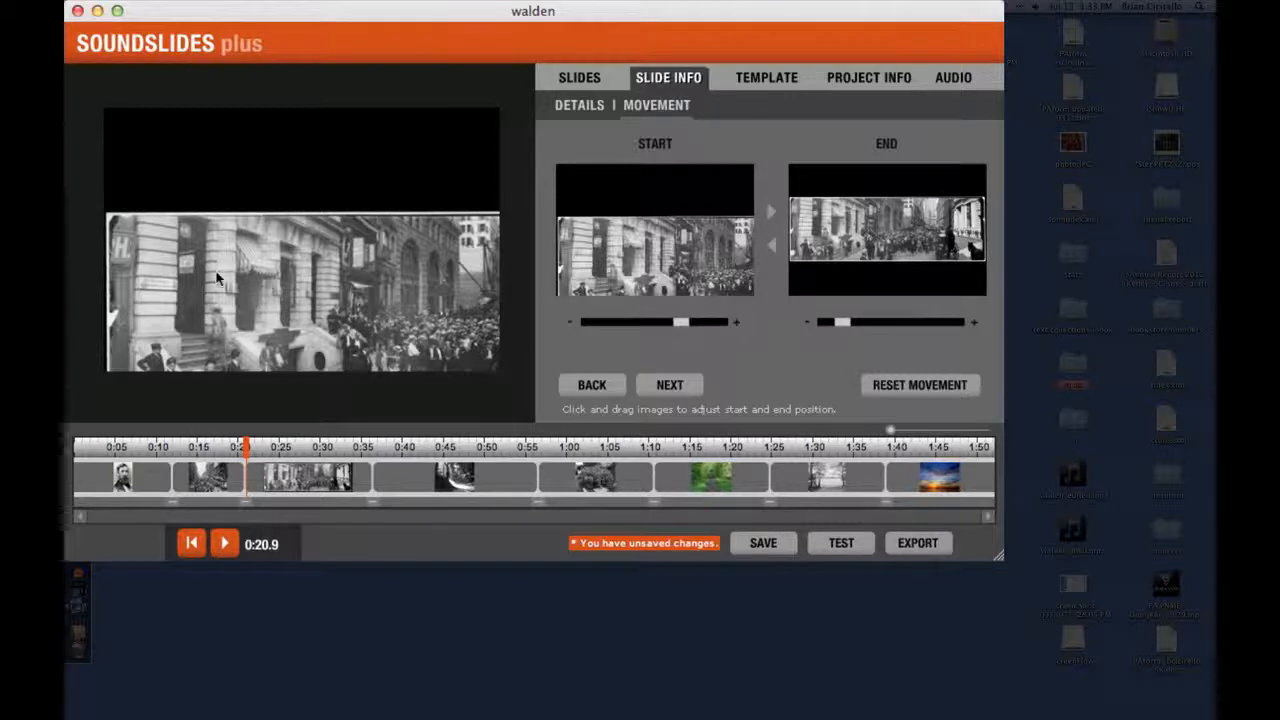
{"action": "left_click_drag", "start_coordinate": [657, 270], "coordinate": [653, 235]}
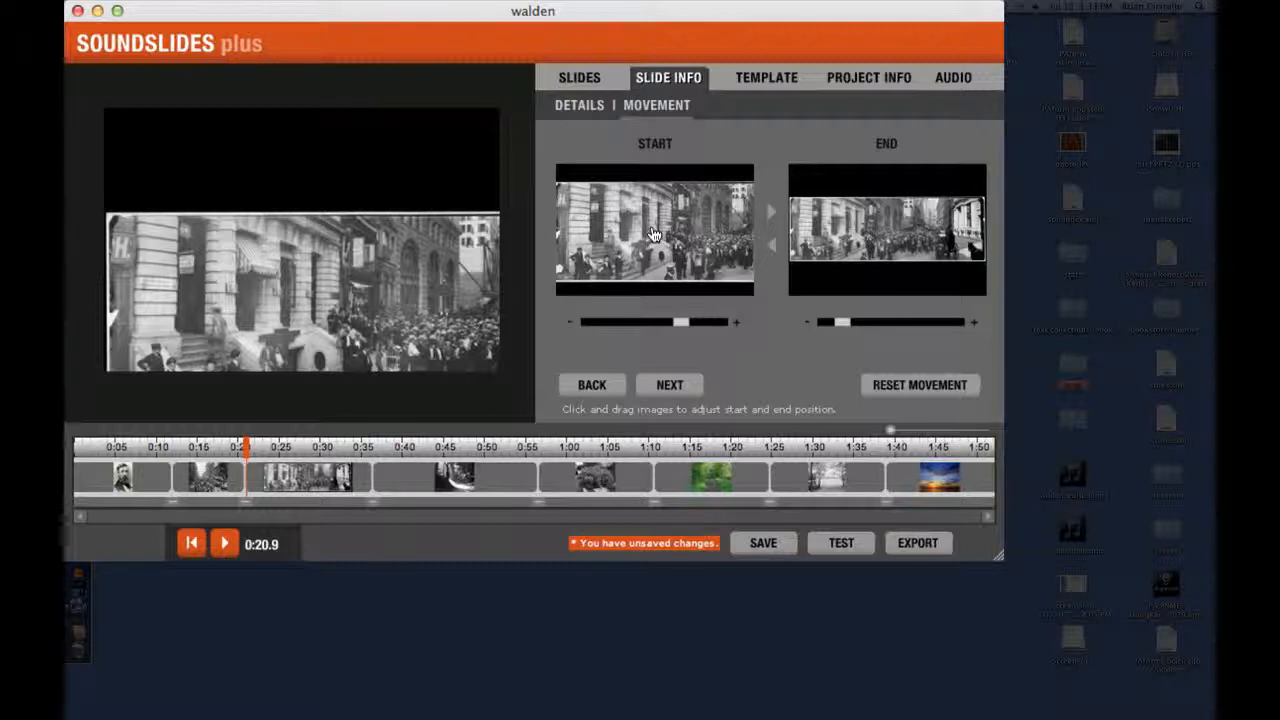
{"action": "left_click_drag", "start_coordinate": [654, 234], "coordinate": [652, 236]}
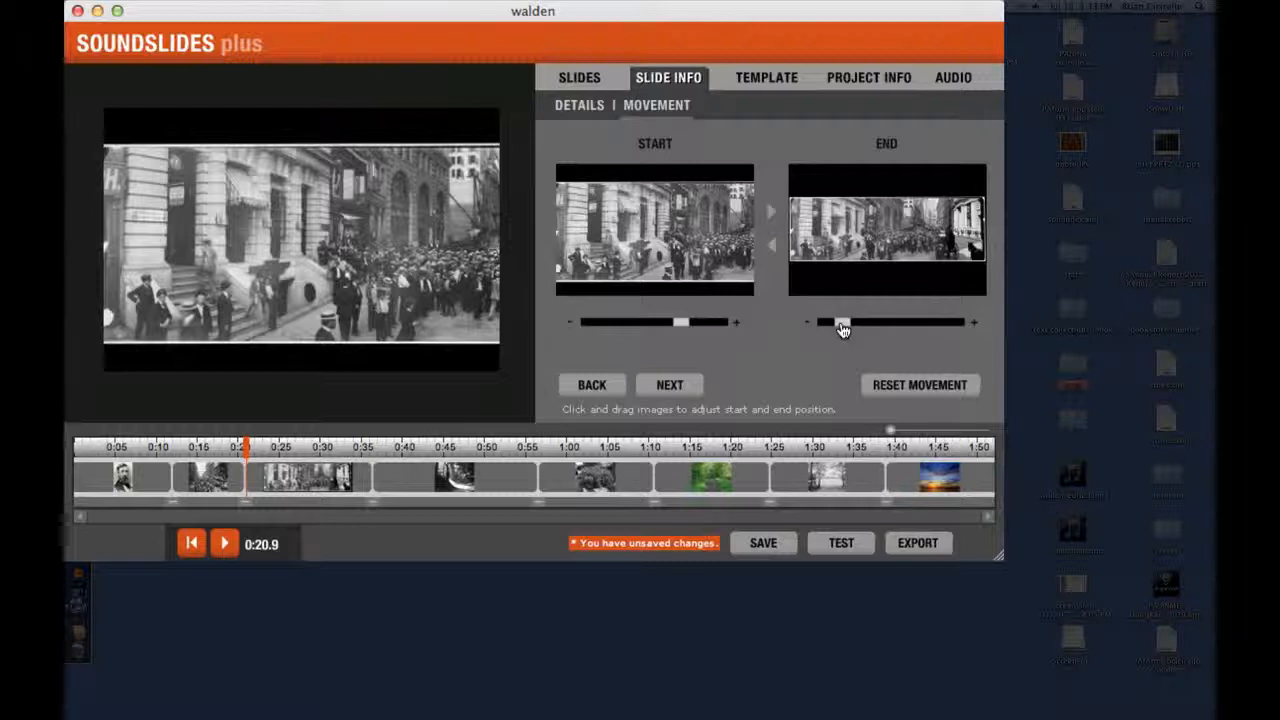
Step: Set the panoramic street slide's movement end frame to a close-up of the photo's right end and preview the pan
{"action": "left_click_drag", "start_coordinate": [843, 329], "coordinate": [805, 228]}
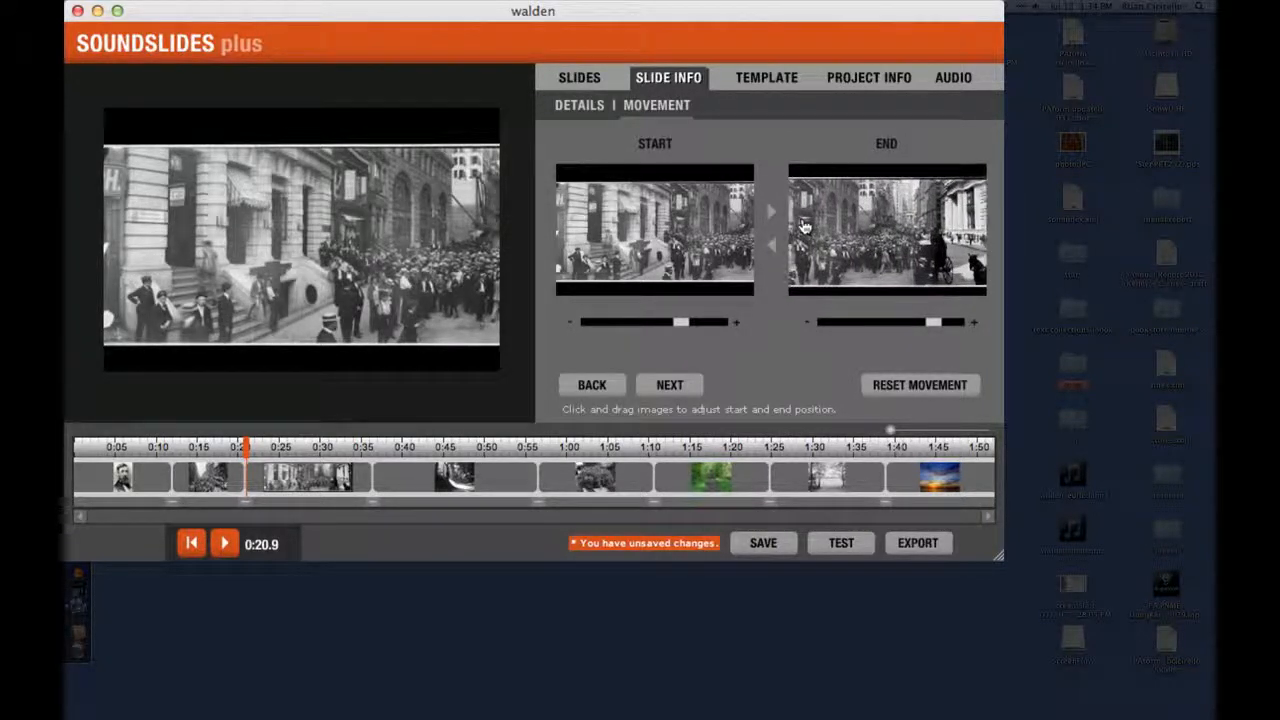
{"action": "left_click_drag", "start_coordinate": [932, 333], "coordinate": [925, 329]}
{"action": "left_click_drag", "start_coordinate": [877, 256], "coordinate": [879, 256]}
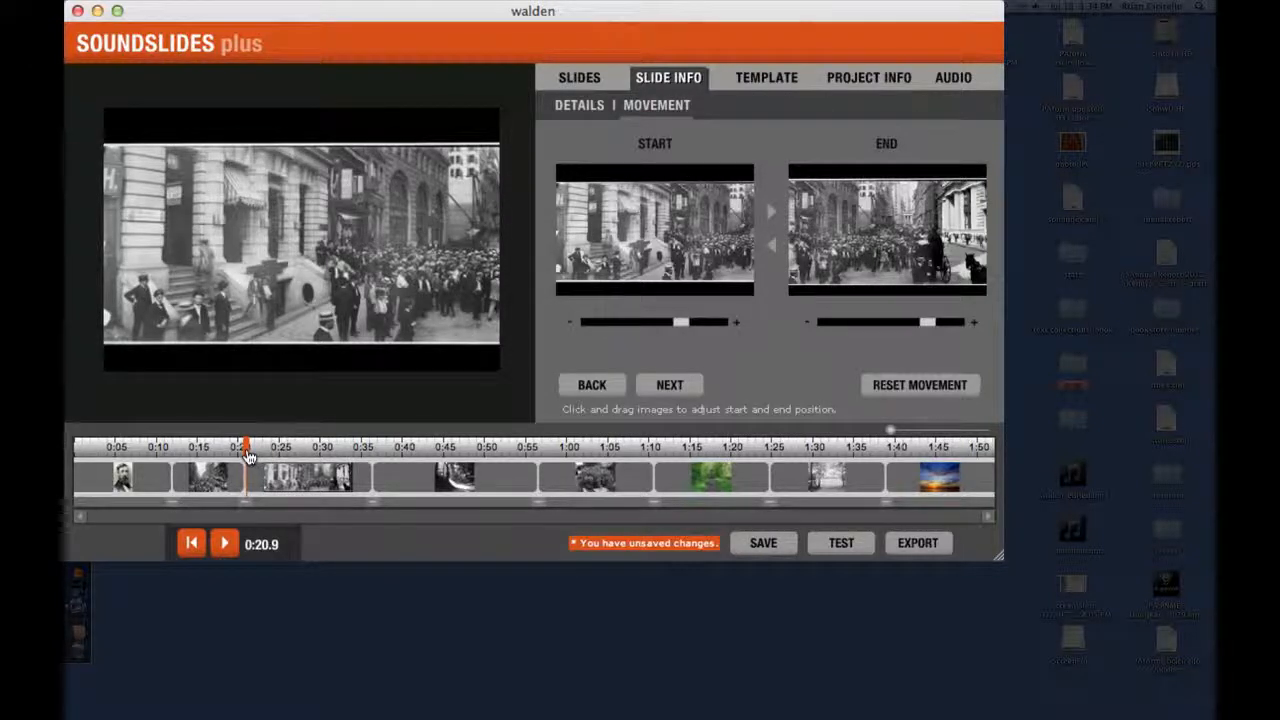
{"action": "key", "text": "space"}
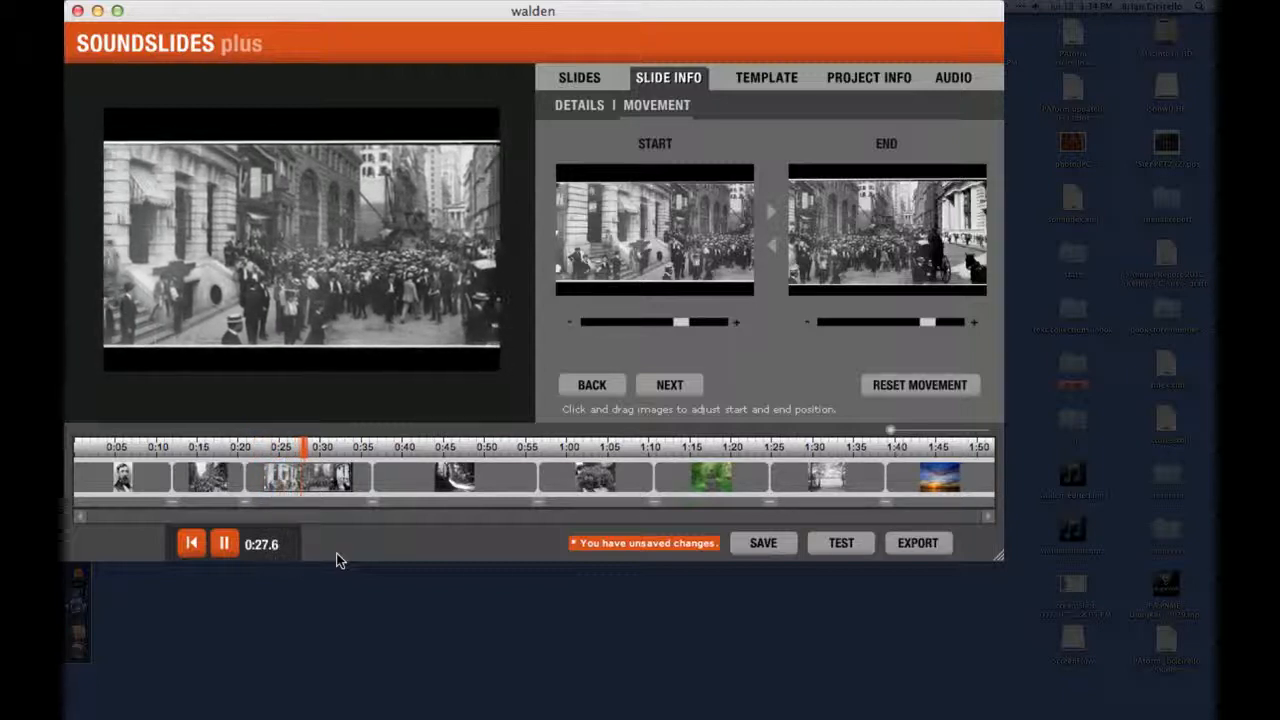
{"action": "key", "text": "space"}
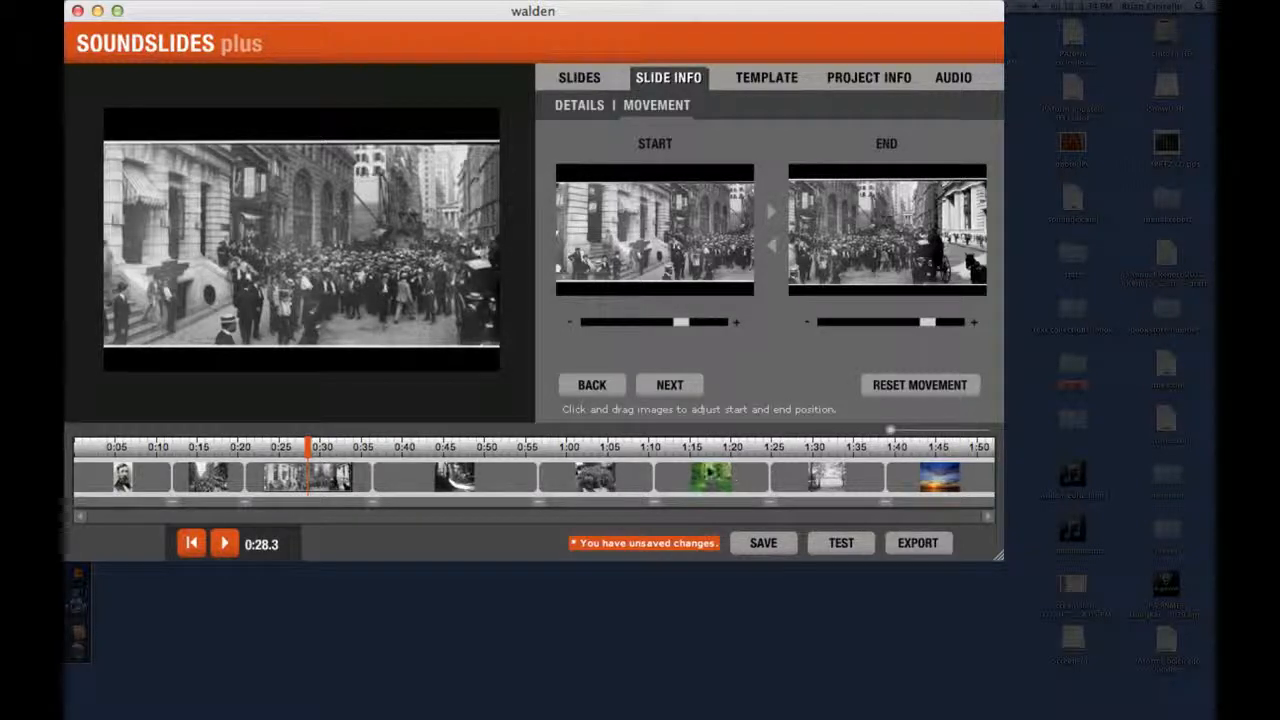
{"action": "left_click", "coordinate": [357, 457]}
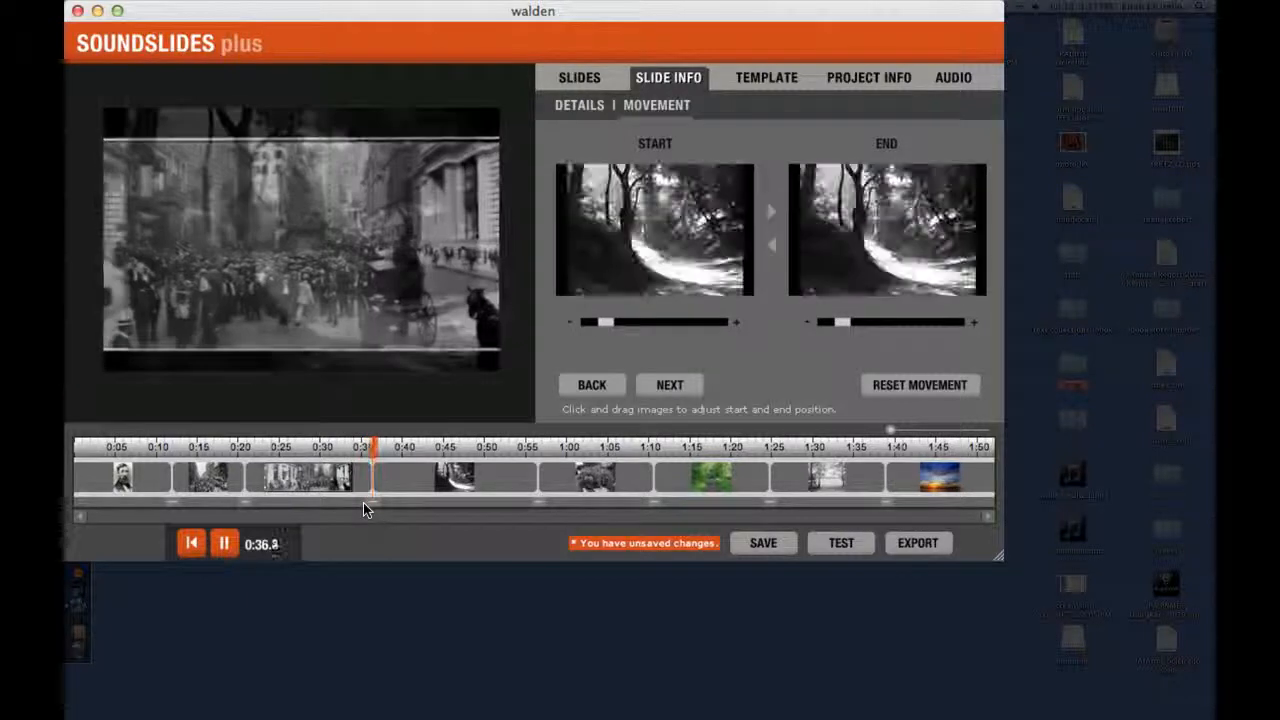
{"action": "key", "text": "space"}
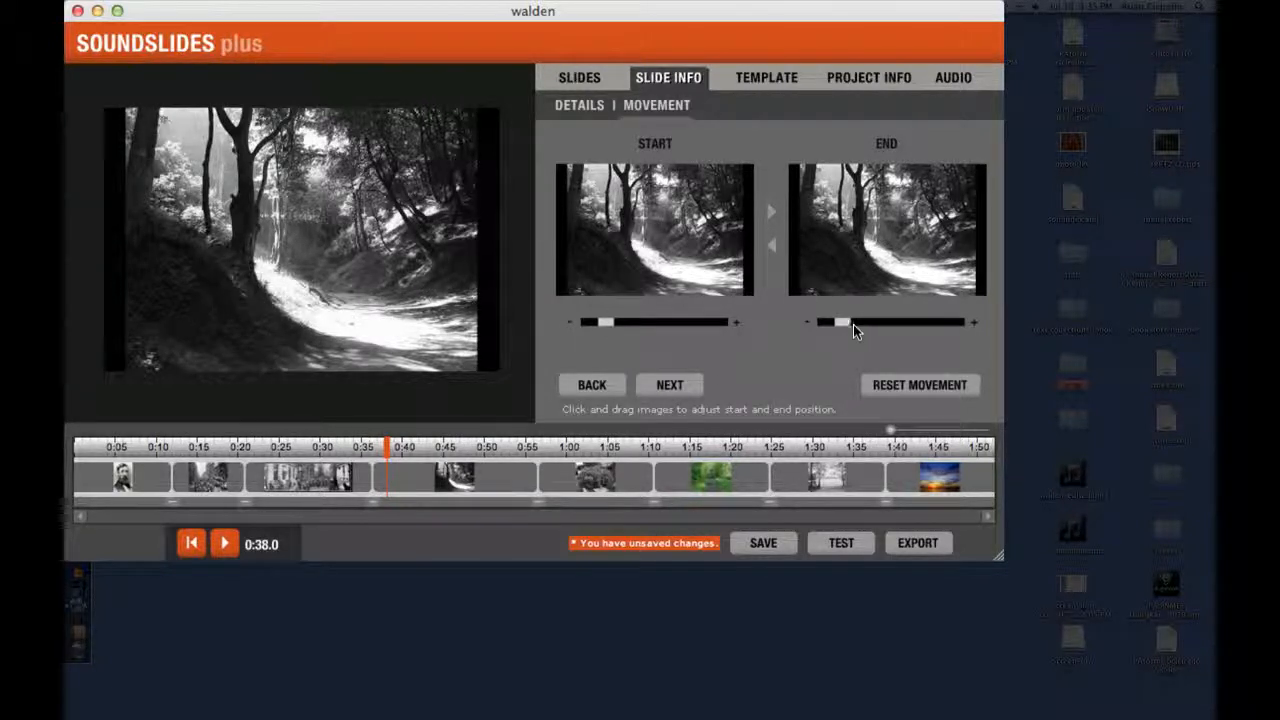
Step: Zoom in the forest road slide's movement end frame, reposition its image, and preview the zoom
{"action": "left_click_drag", "start_coordinate": [848, 331], "coordinate": [911, 332]}
{"action": "left_click_drag", "start_coordinate": [941, 260], "coordinate": [923, 252]}
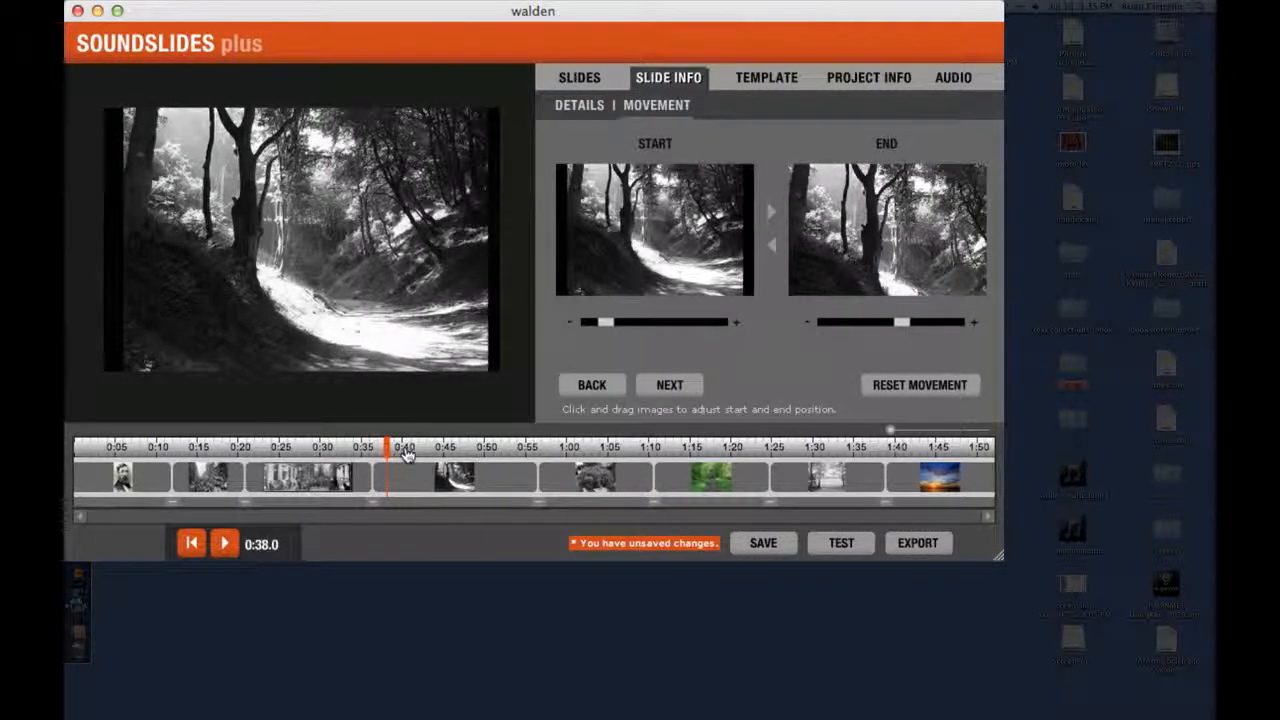
{"action": "left_click_drag", "start_coordinate": [407, 455], "coordinate": [391, 454]}
{"action": "key", "text": "space"}
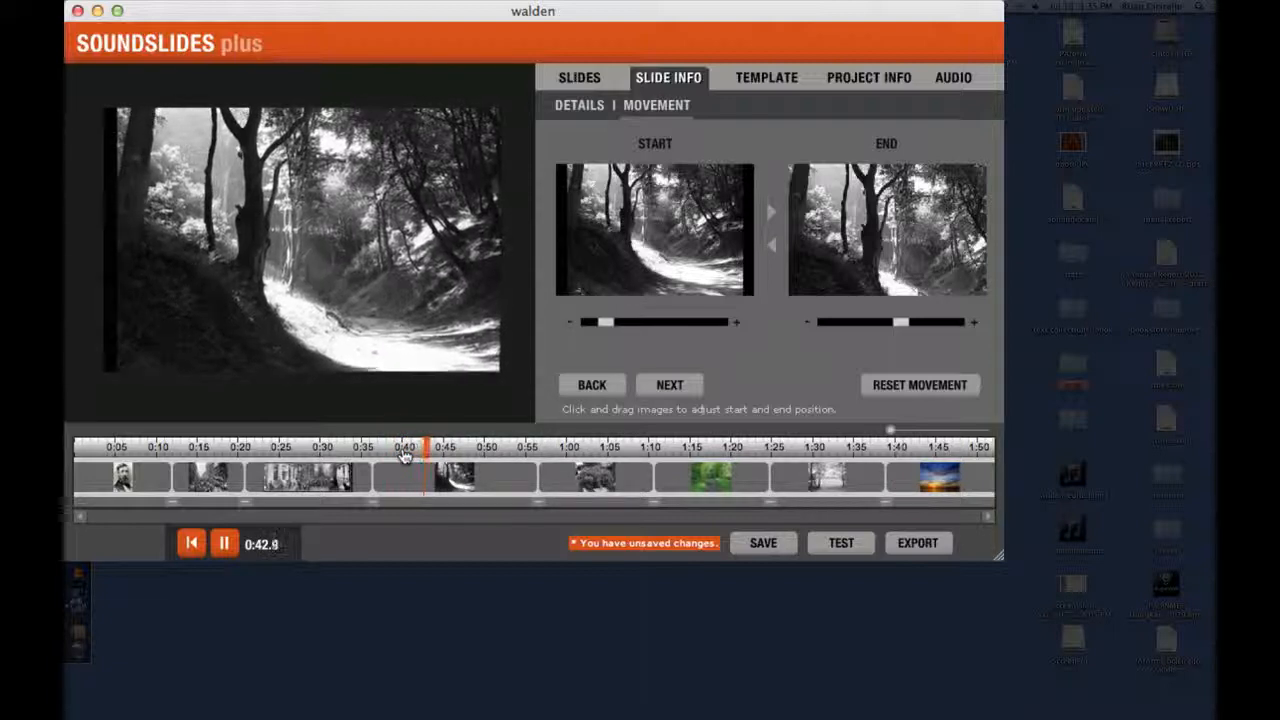
{"action": "key", "text": "space"}
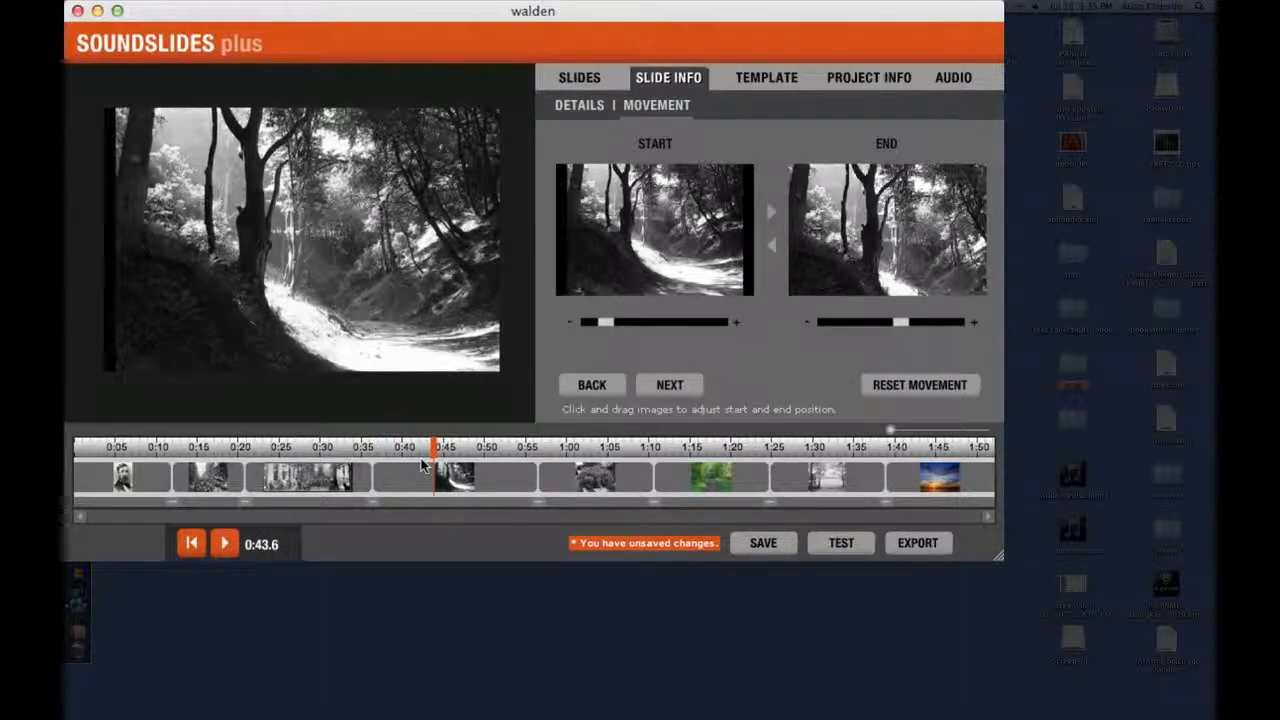